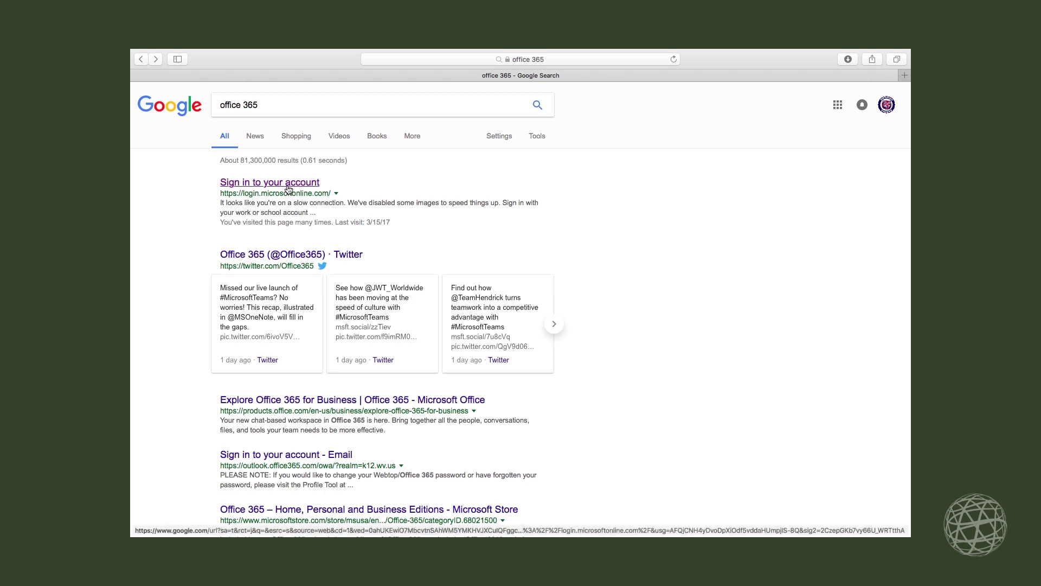
Open the Office 365 account sign-in page from the search results and sign in with the prefilled credentials
{"action": "left_click", "coordinate": [286, 186]}
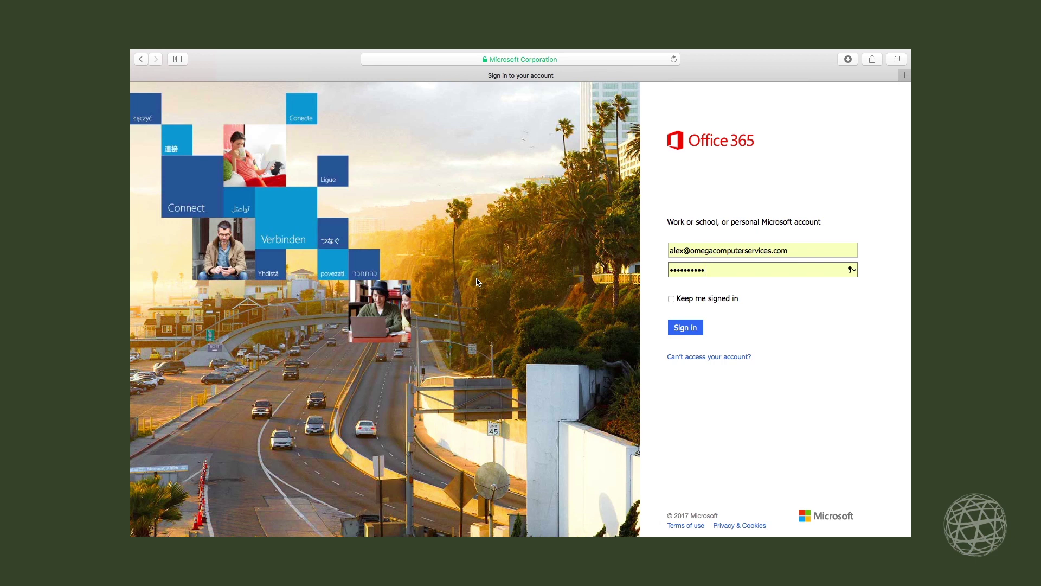
{"action": "left_click", "coordinate": [688, 328]}
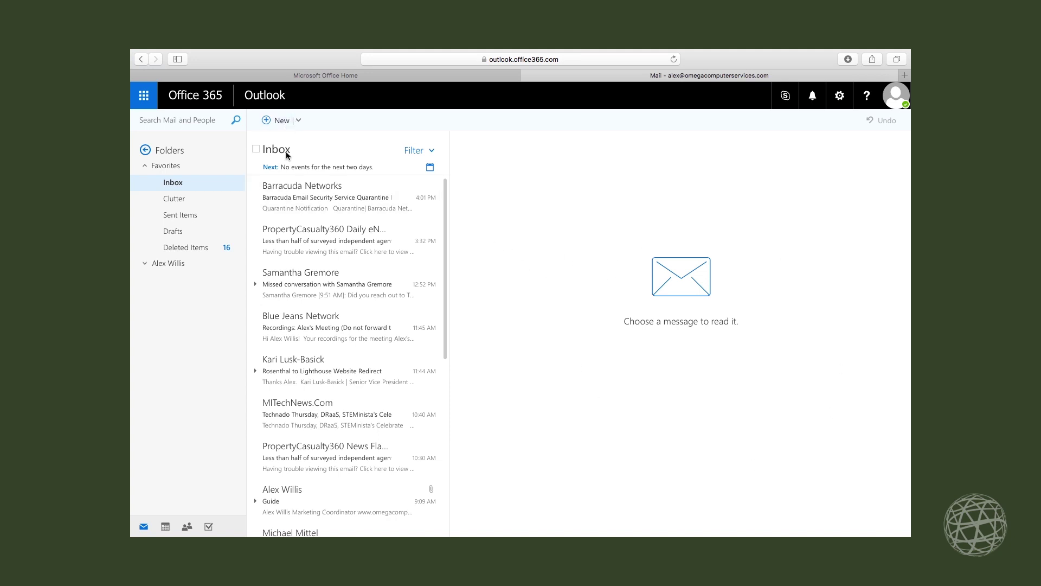
Look through the Clutter, Sent Items, Drafts and Deleted Items folders, return to the Inbox, and check the mailbox's full folder list
{"action": "left_click", "coordinate": [199, 200]}
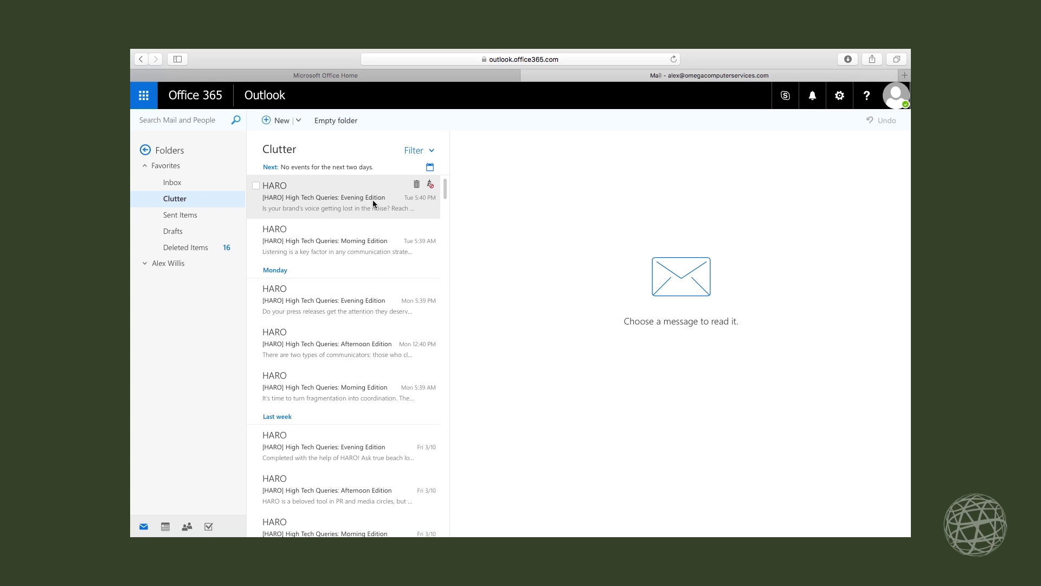
{"action": "left_click", "coordinate": [171, 221]}
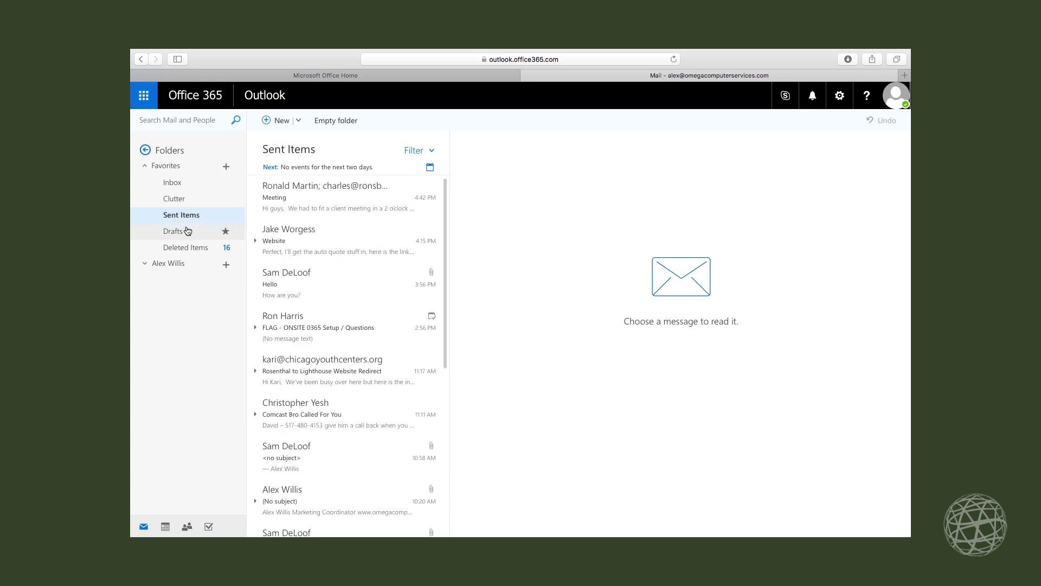
{"action": "left_click", "coordinate": [190, 232]}
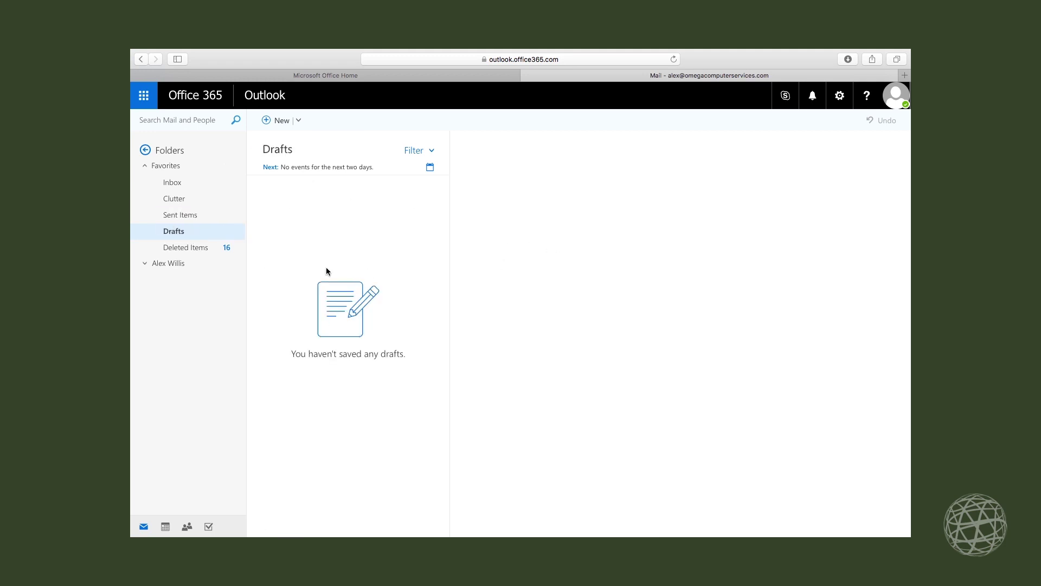
{"action": "left_click", "coordinate": [209, 252]}
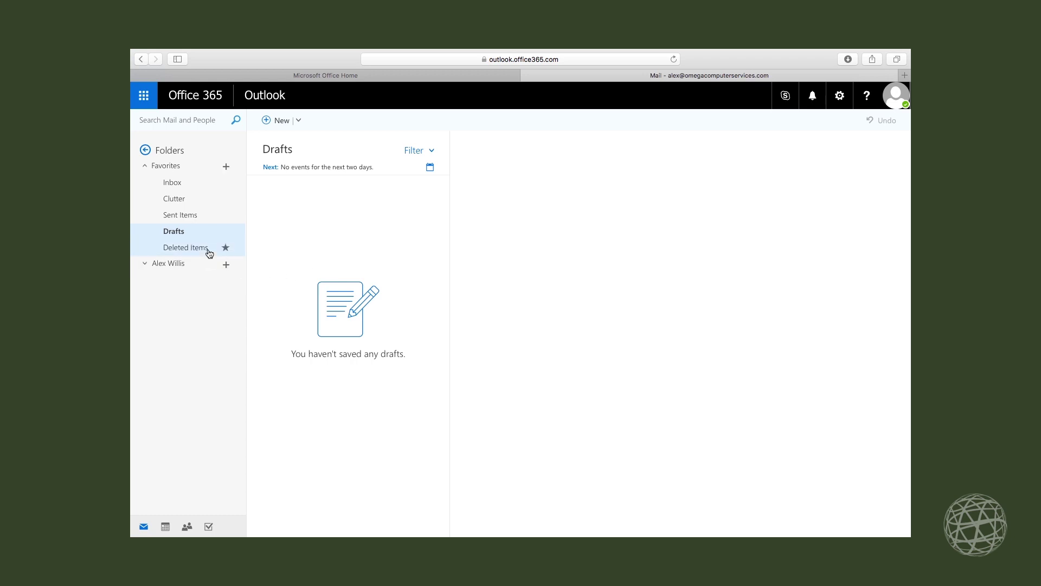
{"action": "left_click", "coordinate": [183, 184]}
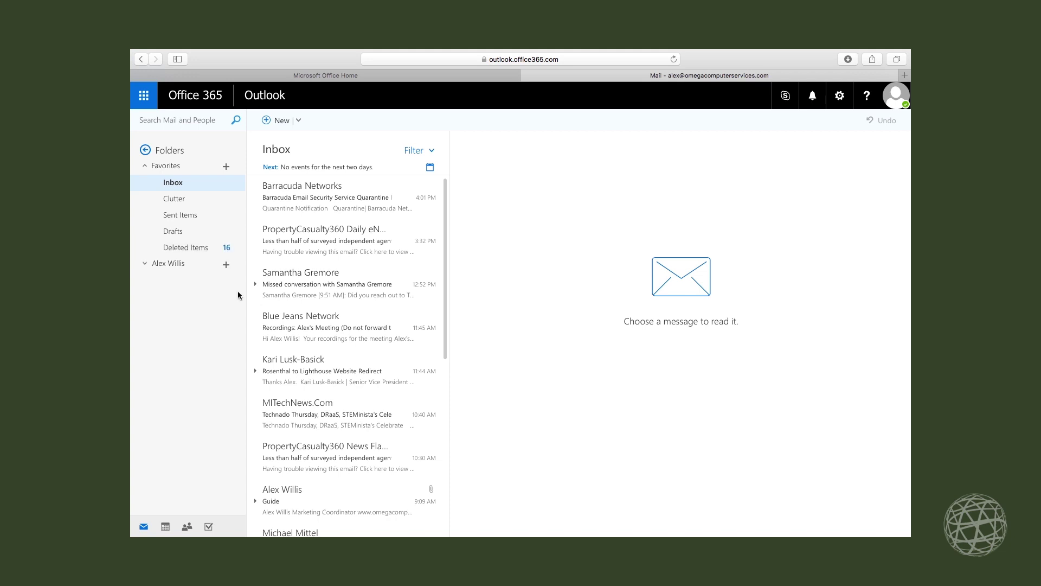
{"action": "left_click", "coordinate": [146, 264]}
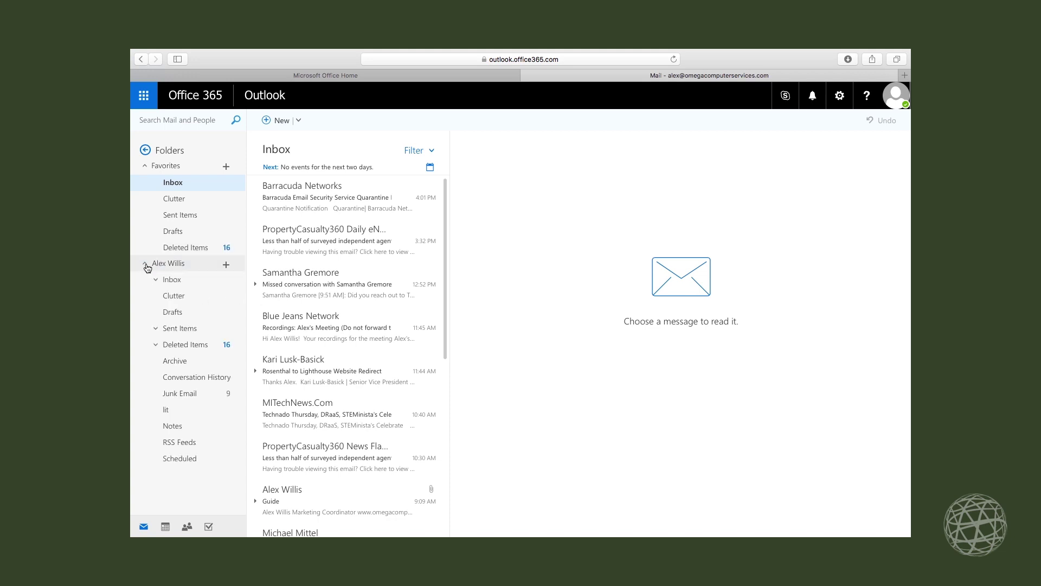
{"action": "left_click", "coordinate": [145, 264]}
Create a new folder named "Example" under Favorites
{"action": "left_click", "coordinate": [227, 168]}
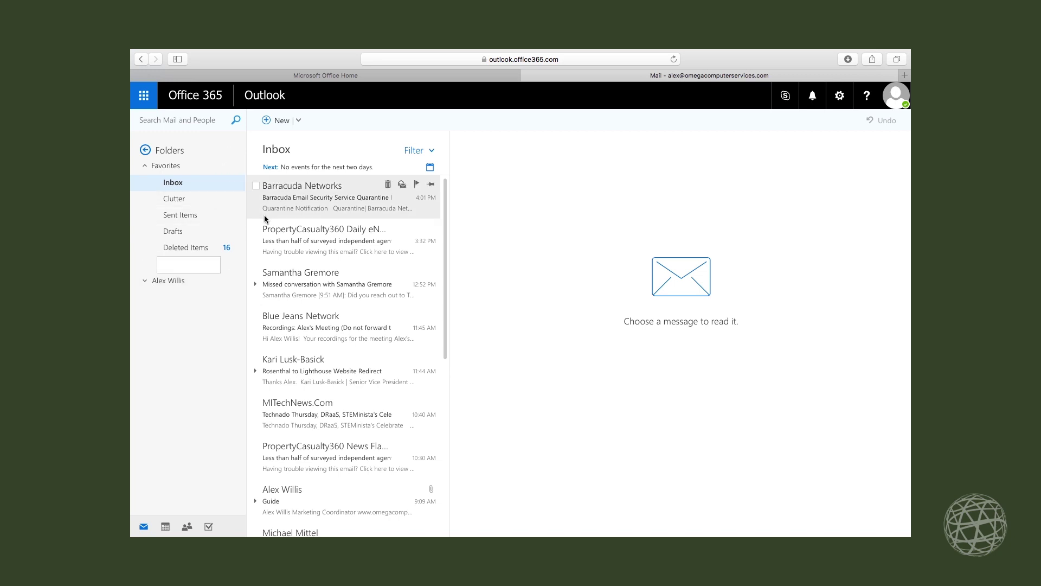
{"action": "type", "text": "Example"}
{"action": "key", "text": "Return"}
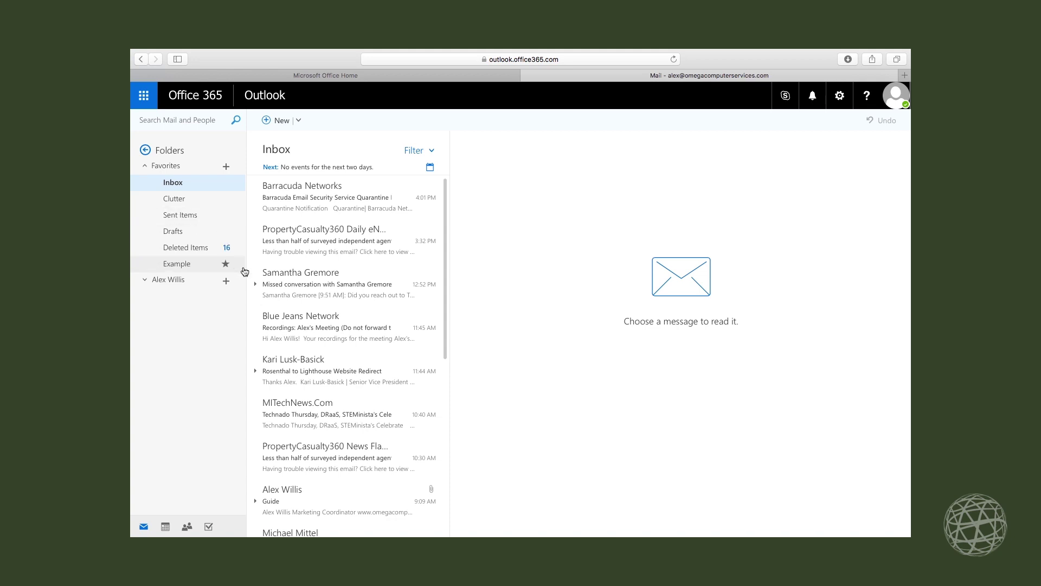
{"action": "mouse_move", "coordinate": [315, 281]}
{"action": "left_mouse_down"}
{"action": "mouse_move", "coordinate": [304, 262]}
{"action": "mouse_move", "coordinate": [204, 265]}
{"action": "mouse_move", "coordinate": [312, 280]}
{"action": "left_mouse_up"}
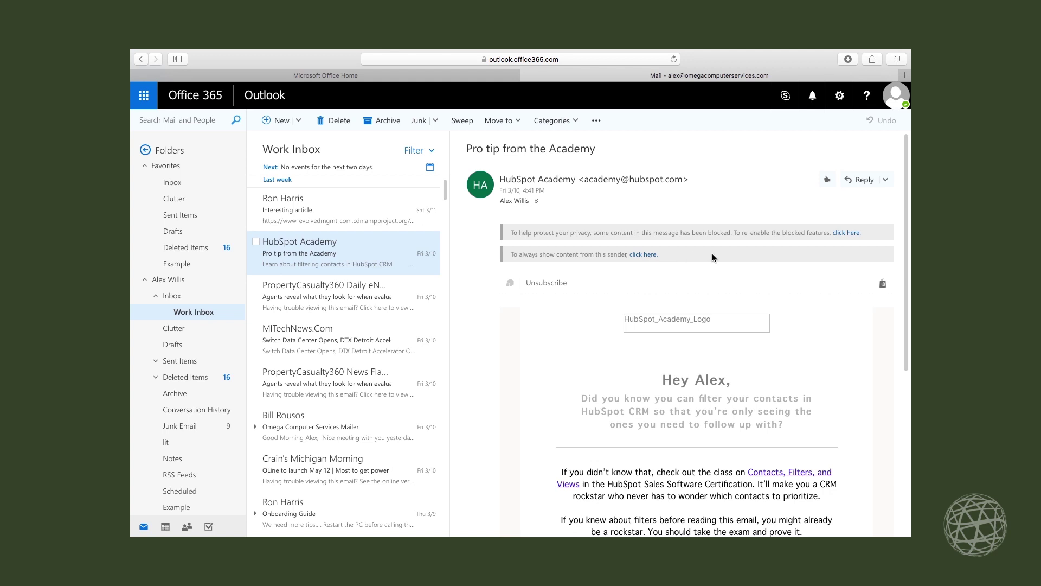
Always show blocked content from HubSpot Academy and read through its "Pro tip from the Academy" message
{"action": "left_click", "coordinate": [645, 254]}
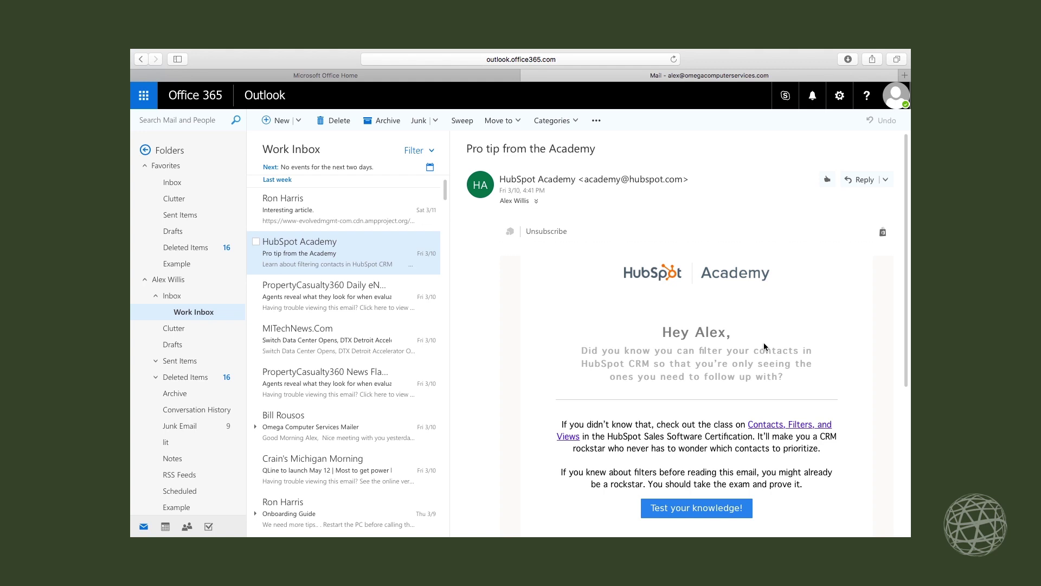
{"action": "scroll", "coordinate": [763, 342], "scroll_direction": "down", "scroll_amount": 3}
{"action": "scroll", "coordinate": [763, 342], "scroll_direction": "up", "scroll_amount": 3}
Examine the reply, junk, sweep and move options for the HubSpot Academy message without applying any of them
{"action": "left_click", "coordinate": [886, 181]}
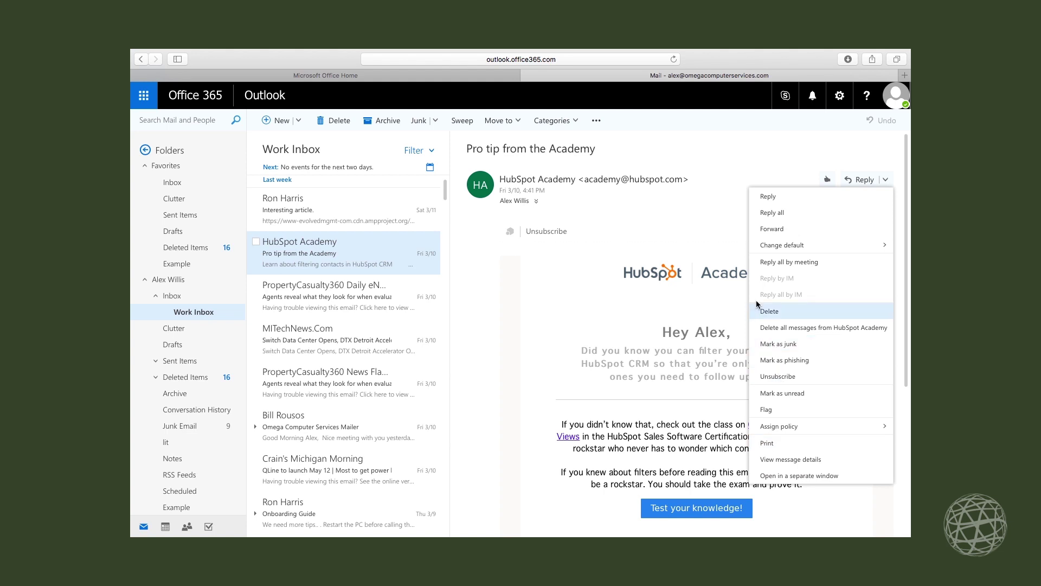
{"action": "left_click", "coordinate": [722, 141]}
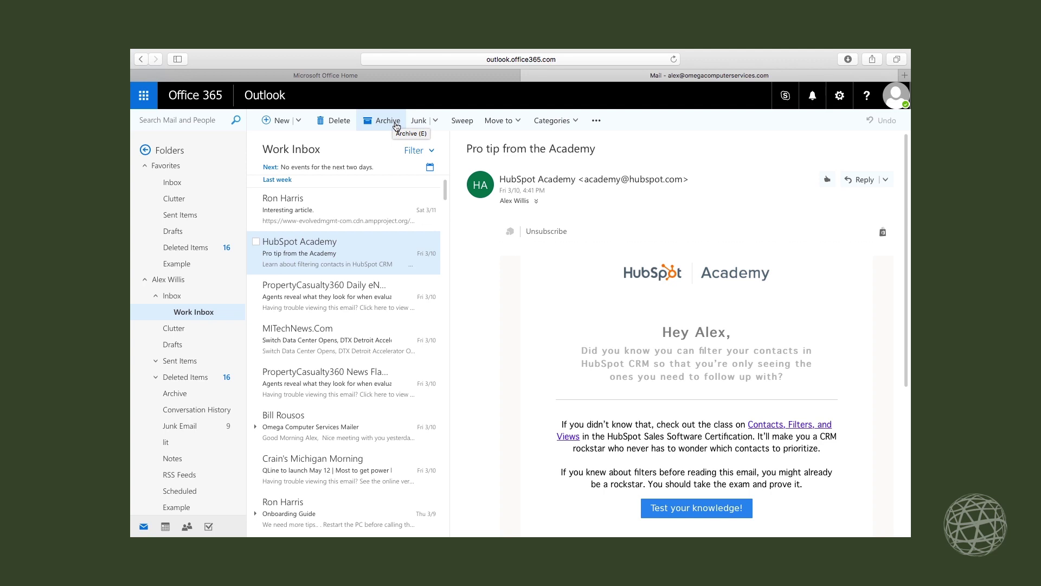
{"action": "left_click", "coordinate": [437, 124]}
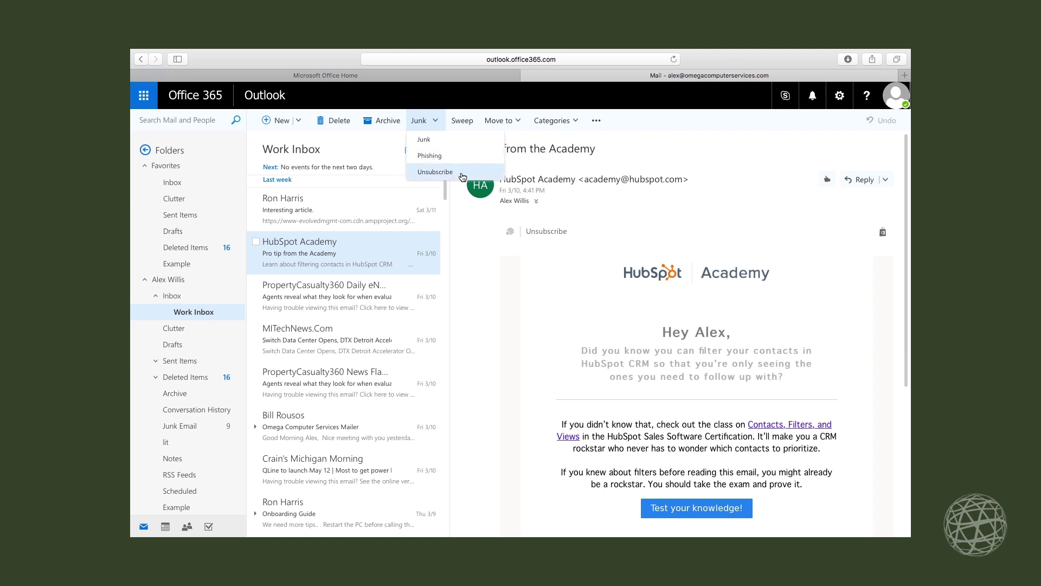
{"action": "left_click", "coordinate": [462, 121]}
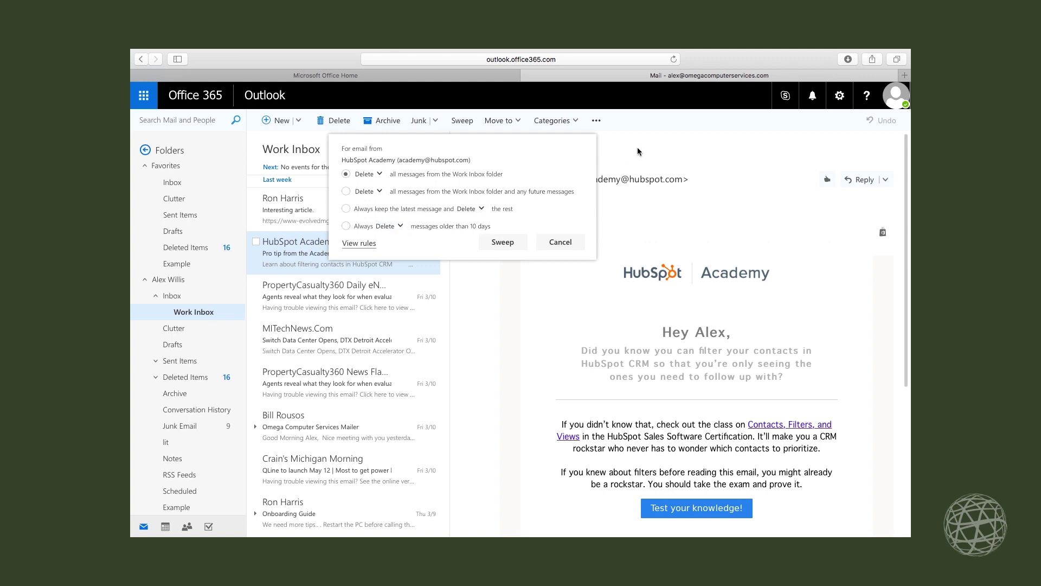
{"action": "left_click", "coordinate": [561, 245]}
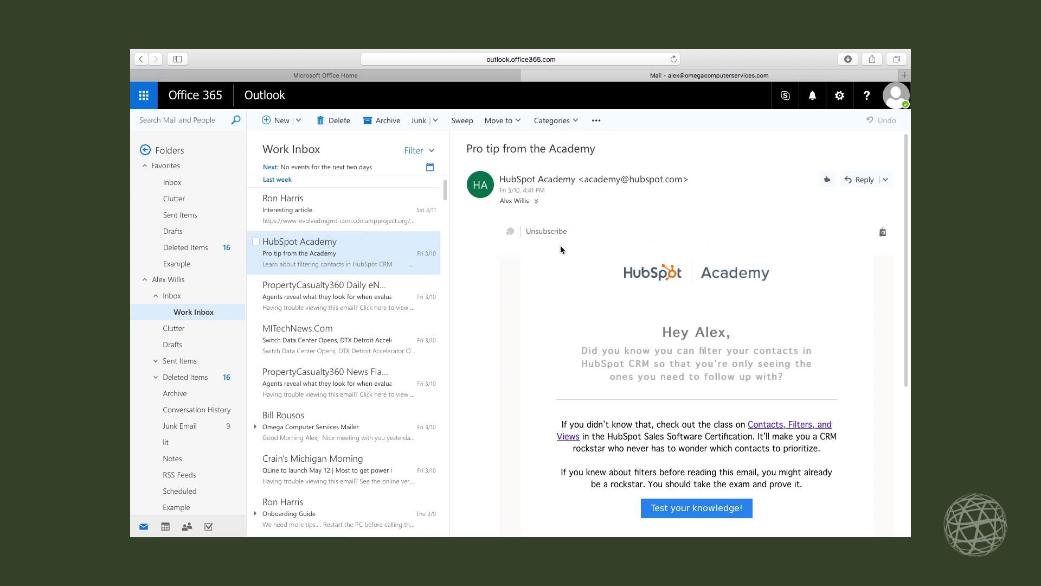
{"action": "left_click", "coordinate": [518, 122]}
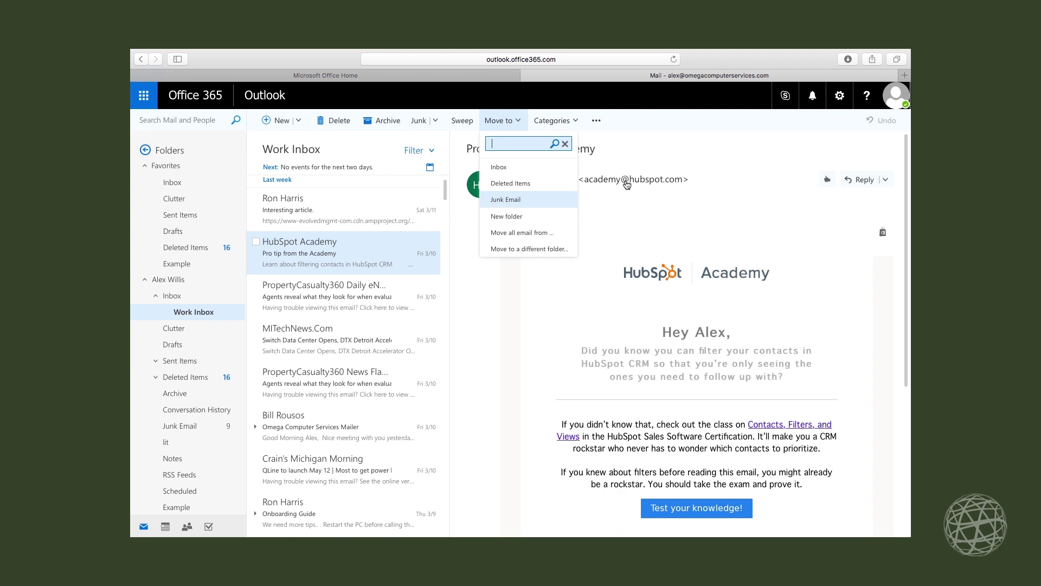
Assign the Social Media category to the "Pro tip from the Academy" message
{"action": "left_click", "coordinate": [567, 125]}
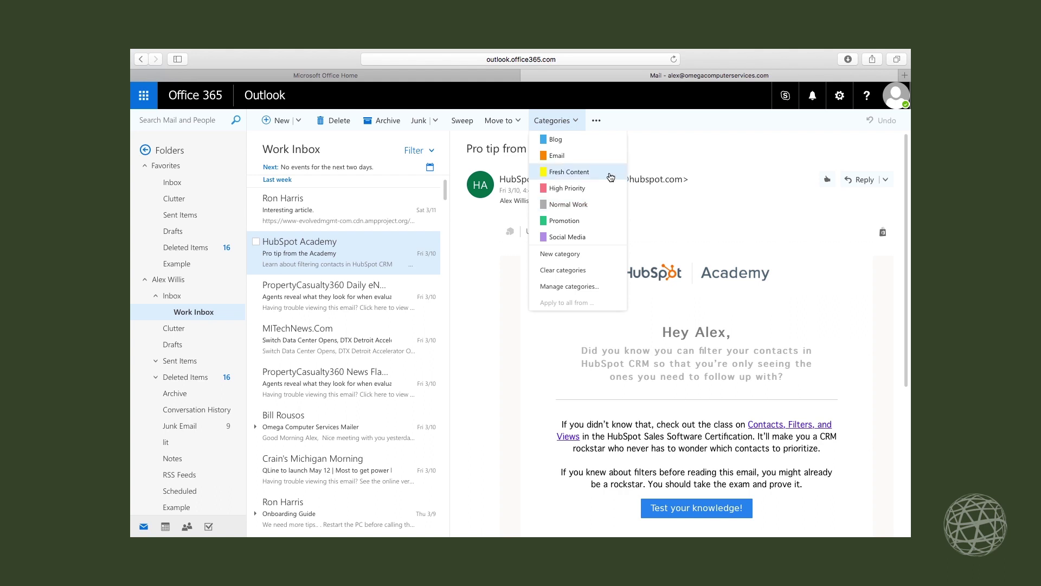
{"action": "left_click", "coordinate": [584, 237]}
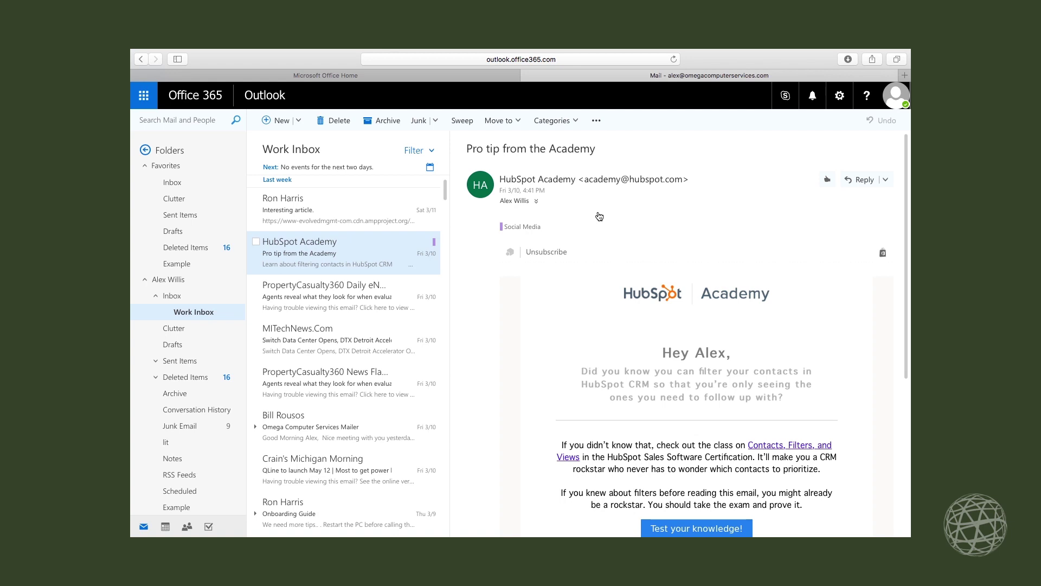
Examine the new inbox rule settings offered for the HubSpot Academy message and leave without saving a rule
{"action": "left_click", "coordinate": [604, 128]}
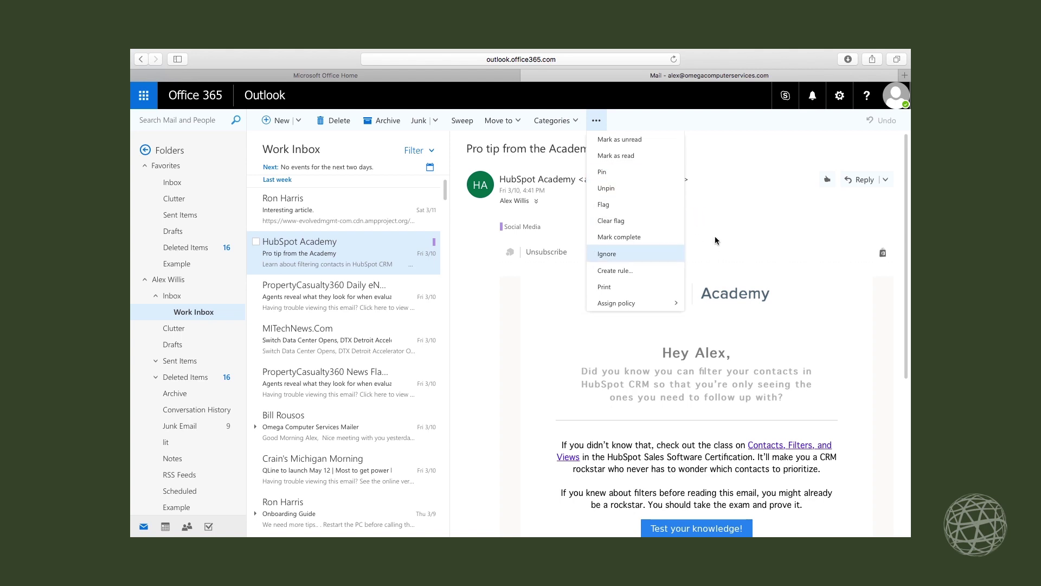
{"action": "left_click", "coordinate": [648, 271]}
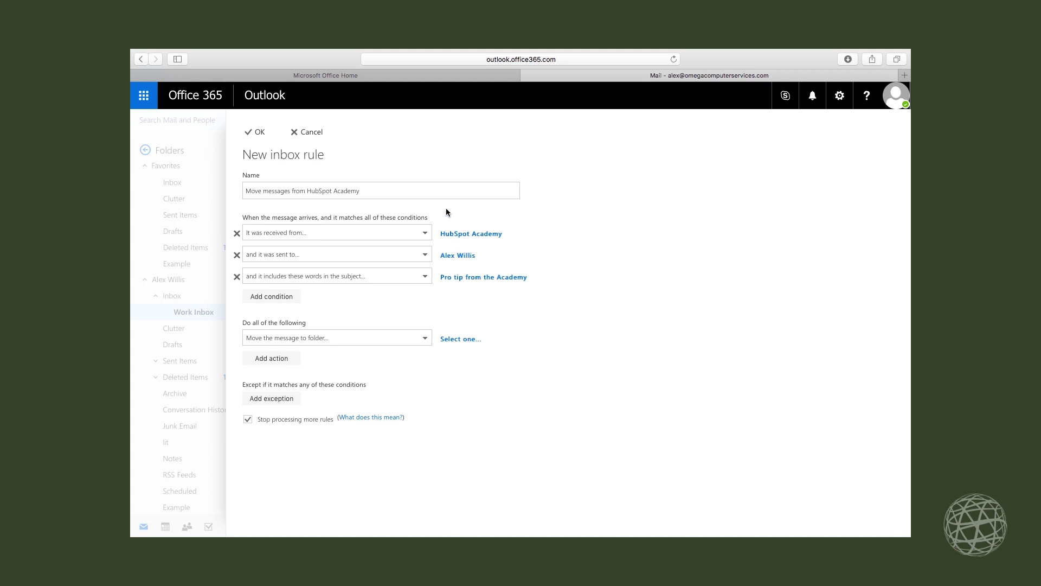
{"action": "left_click", "coordinate": [318, 133]}
{"action": "mouse_move", "coordinate": [439, 252]}
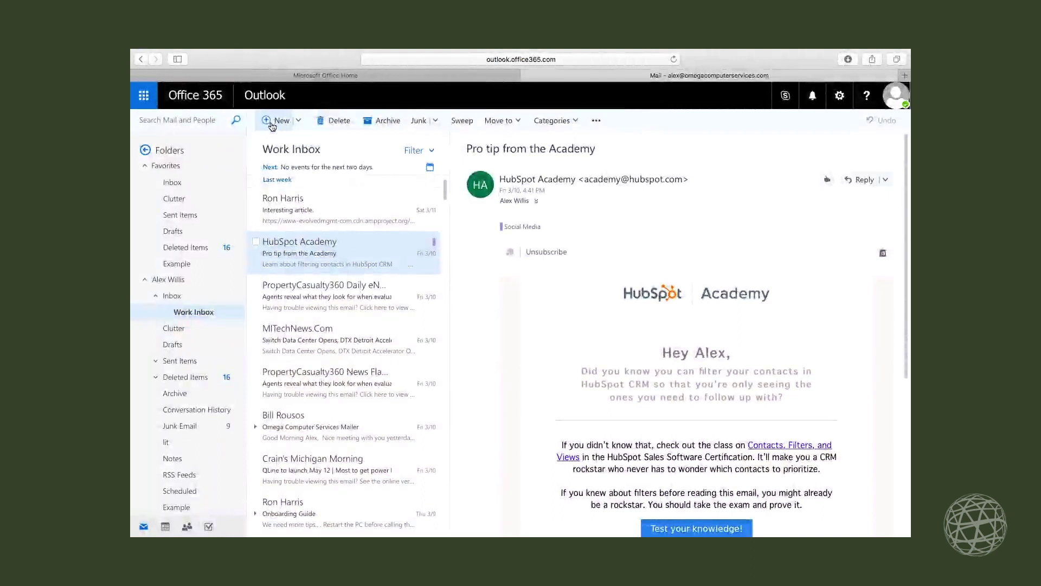
Start a new email message and add the first suggested matching contact as its recipient
{"action": "left_click", "coordinate": [300, 123]}
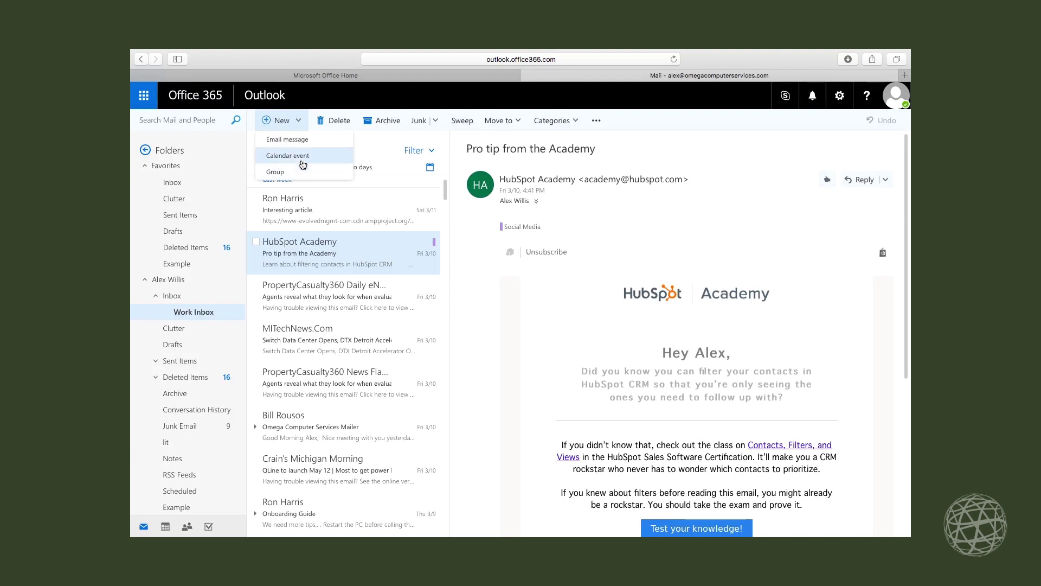
{"action": "left_click", "coordinate": [276, 120]}
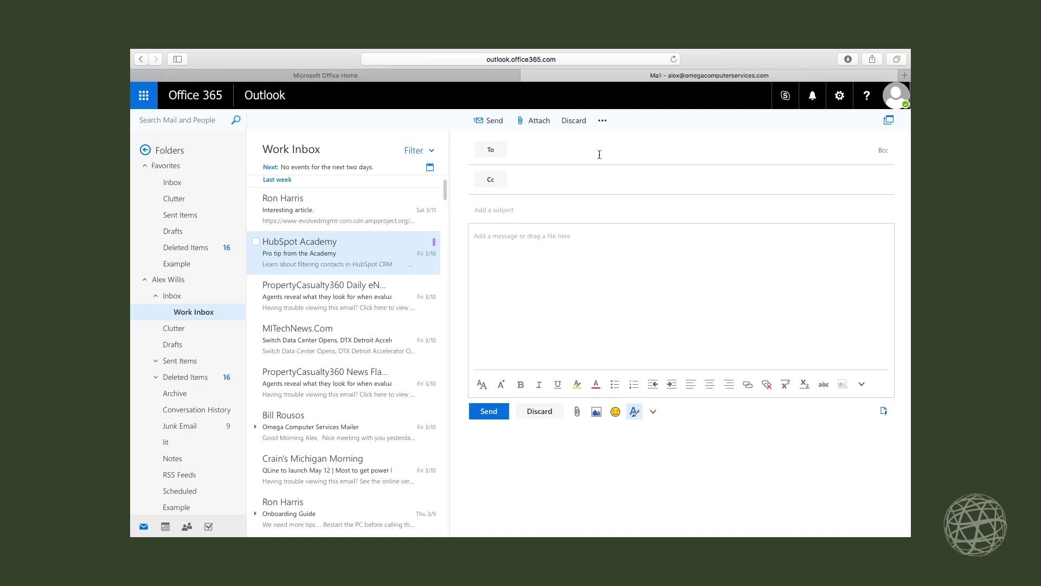
{"action": "type", "text": "Sam"}
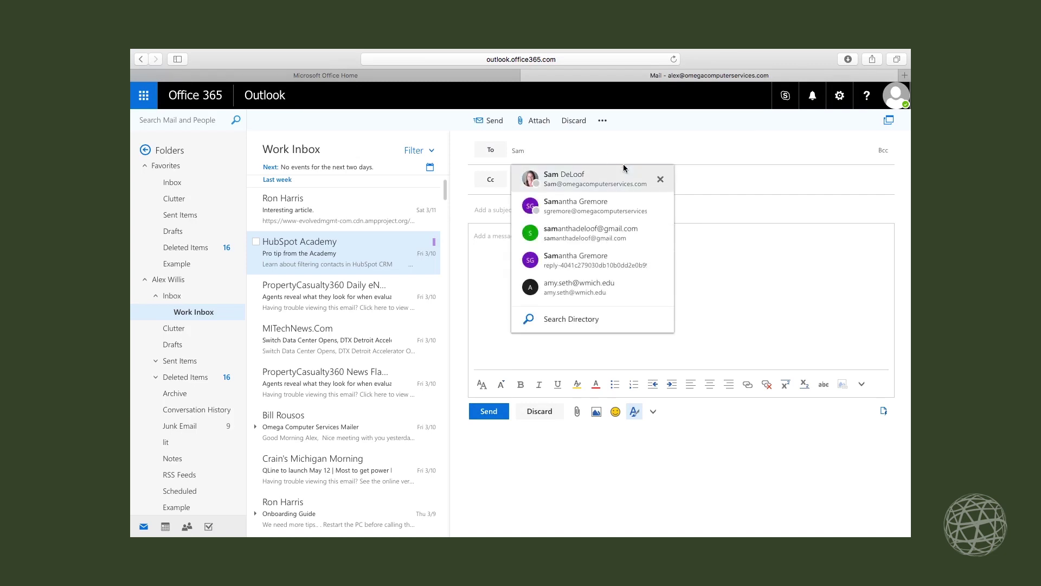
{"action": "left_click", "coordinate": [617, 179]}
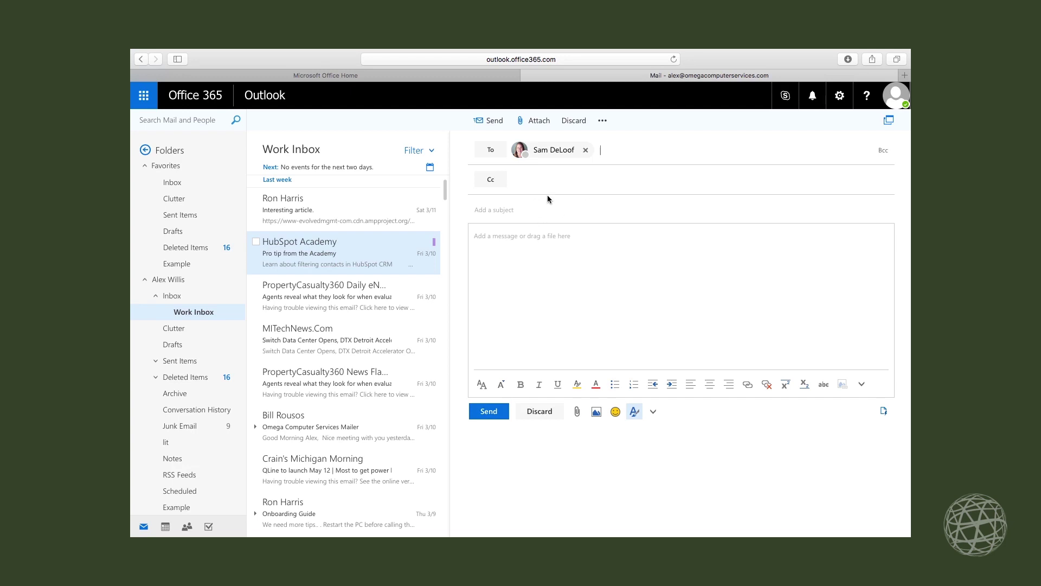
Give the new email the subject "Hello" and the message text "How are you?"
{"action": "left_click", "coordinate": [535, 208]}
{"action": "type", "text": "Hello"}
{"action": "key", "text": "Tab"}
{"action": "type", "text": "How are you"}
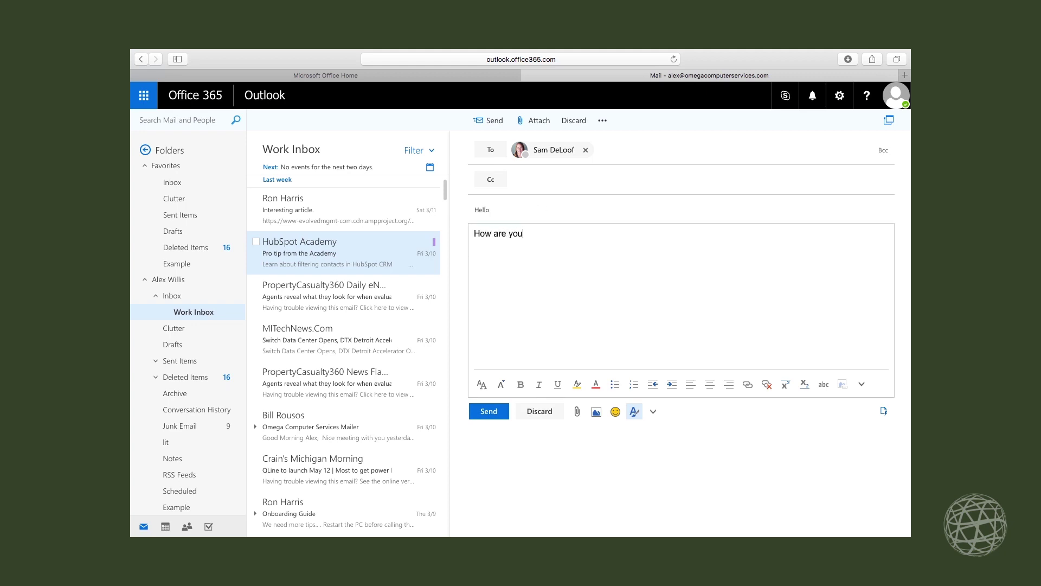
{"action": "type", "text": "?"}
Look over the additional options for the email draft, such as importance, plain text and the accessibility check
{"action": "left_click", "coordinate": [653, 415]}
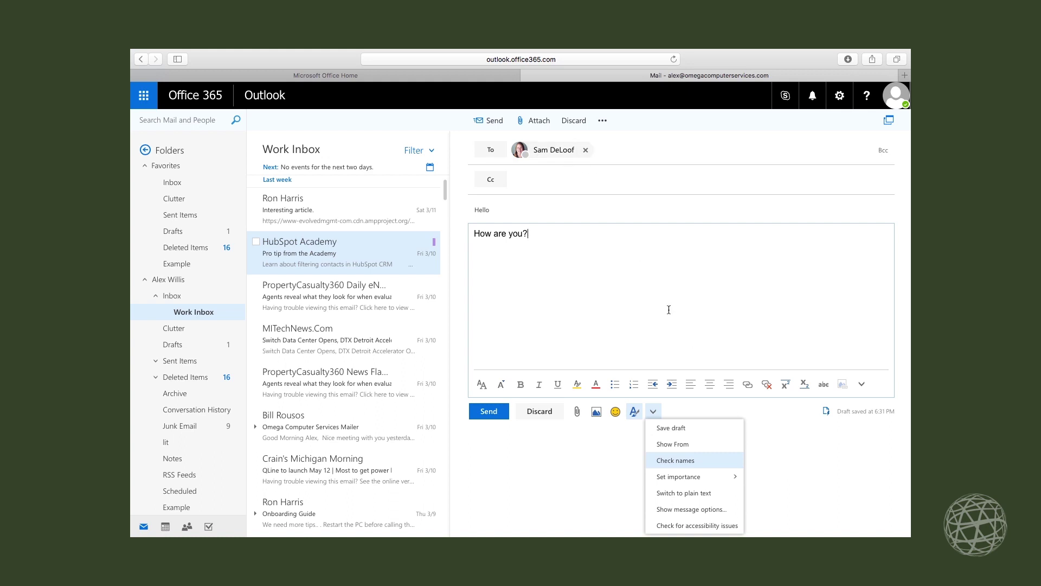
{"action": "mouse_move", "coordinate": [724, 478]}
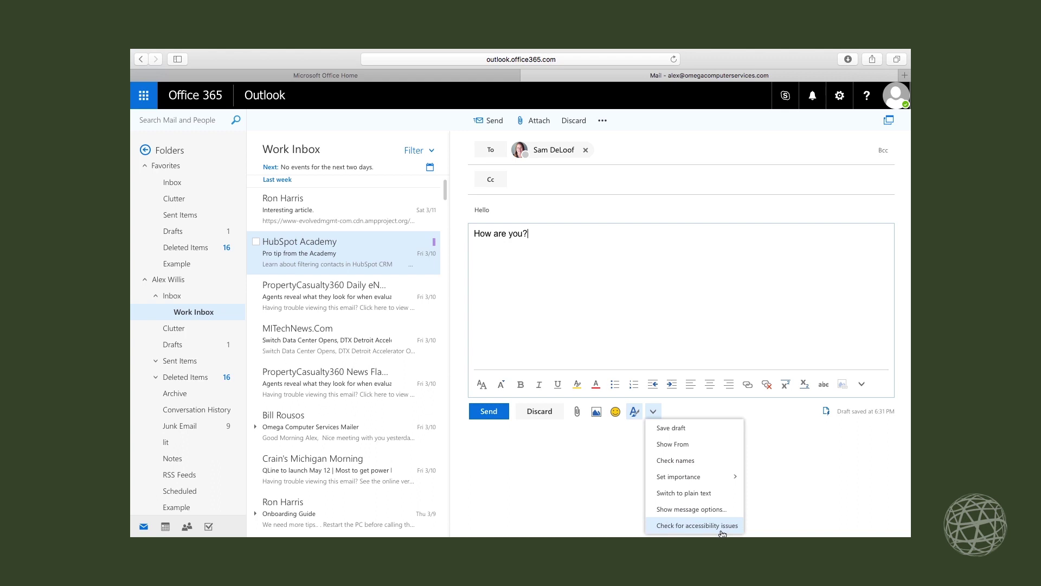
{"action": "left_click", "coordinate": [564, 460]}
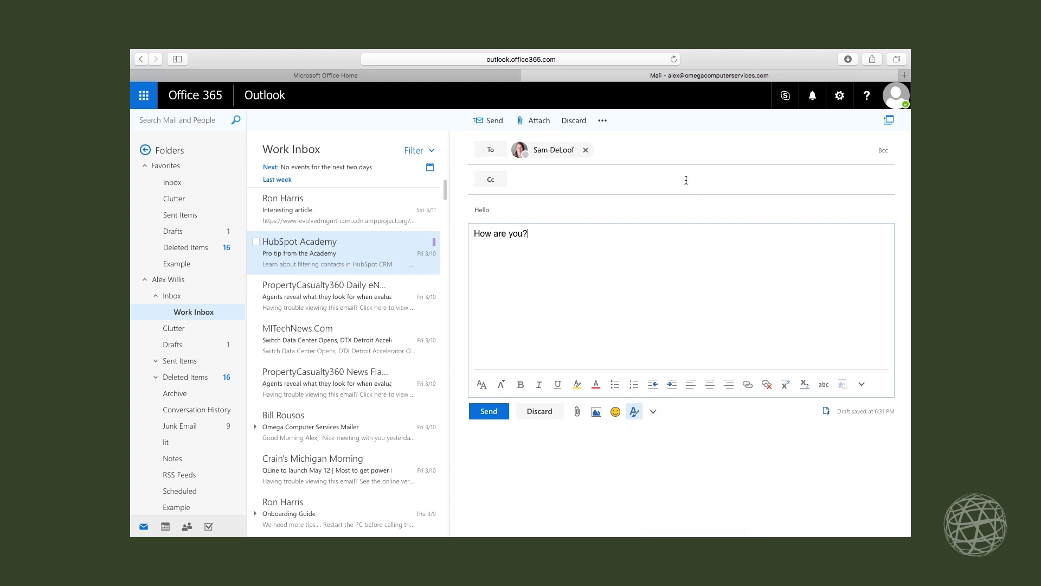
Attach Presentation.pptx from the OneDrive files to the email as a copy
{"action": "left_click", "coordinate": [541, 124]}
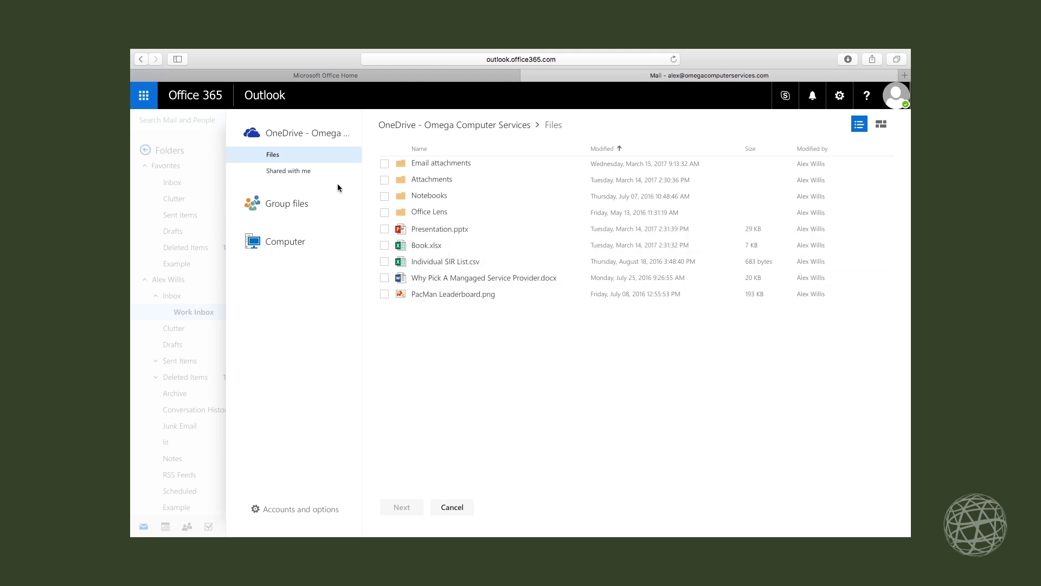
{"action": "left_click", "coordinate": [453, 229]}
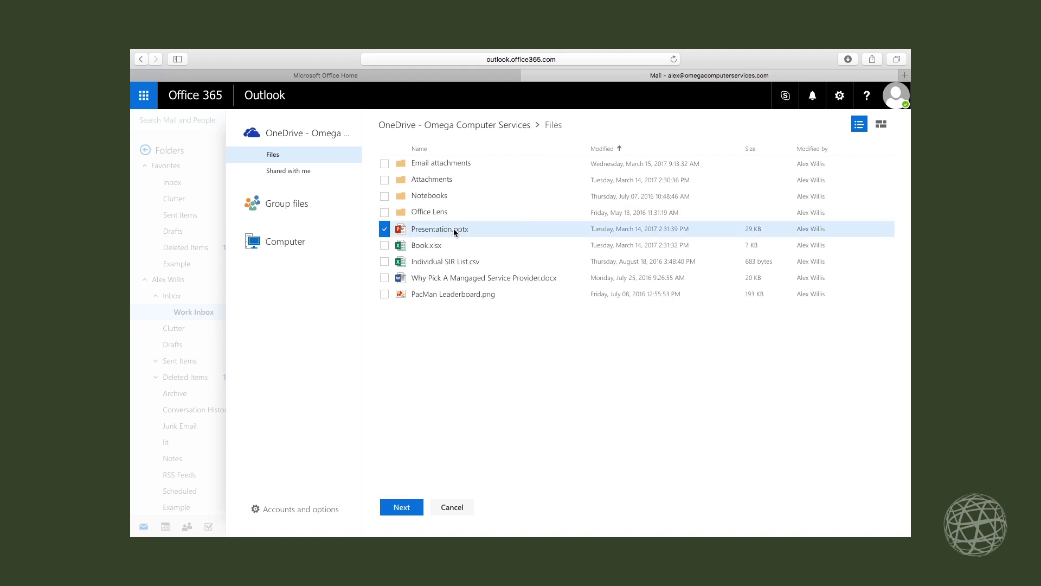
{"action": "left_click", "coordinate": [413, 507]}
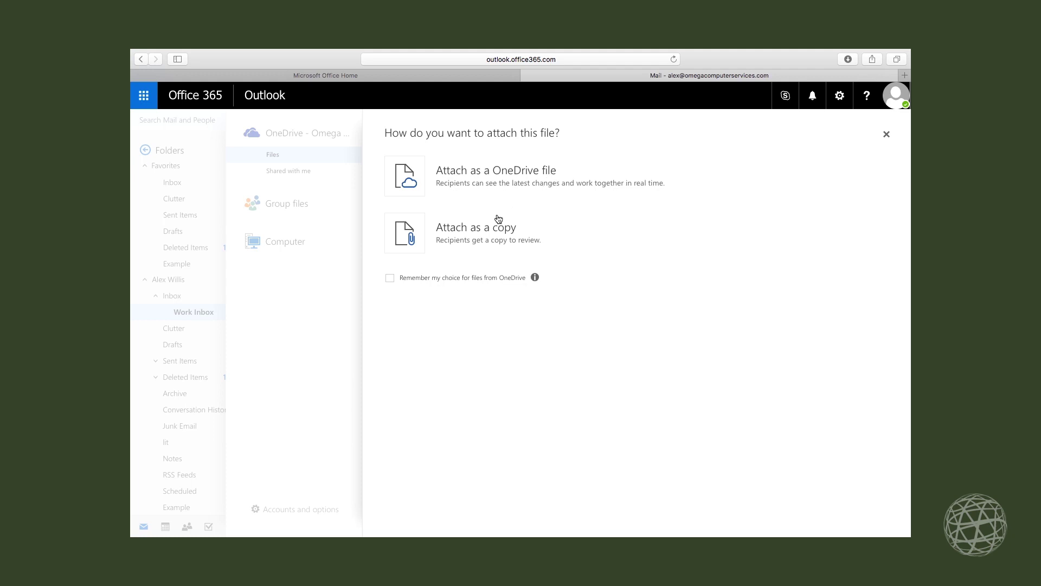
{"action": "left_click", "coordinate": [471, 237]}
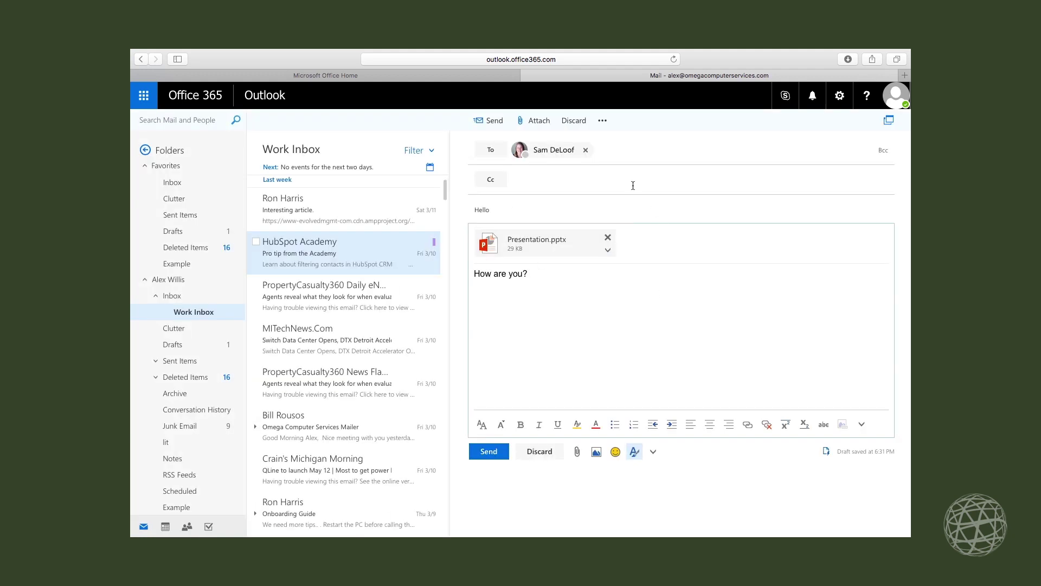
Add the second suggested matching contact as a Bcc recipient and send the email
{"action": "left_click", "coordinate": [522, 174]}
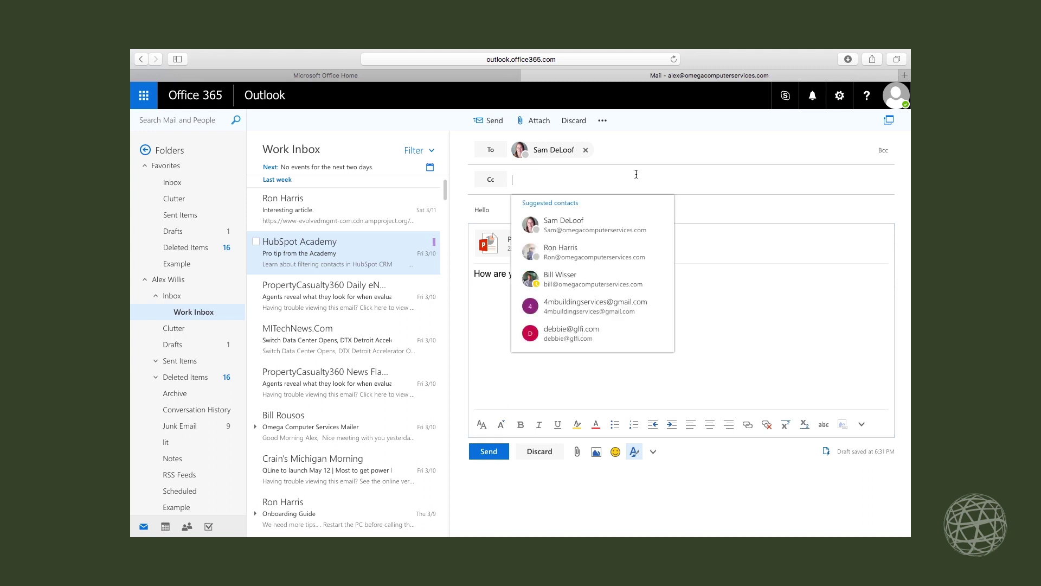
{"action": "left_click", "coordinate": [884, 152]}
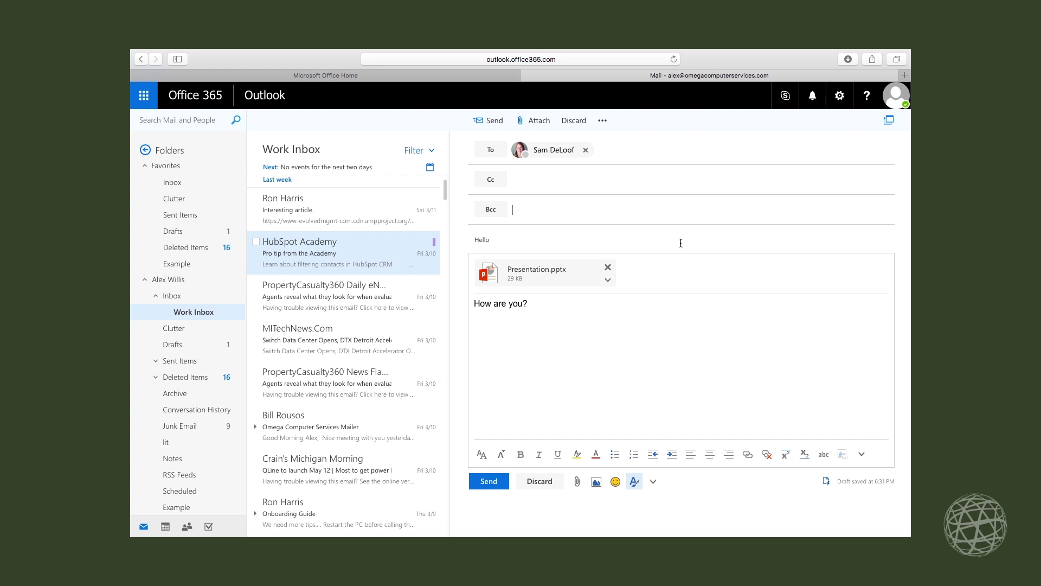
{"action": "type", "text": "sam"}
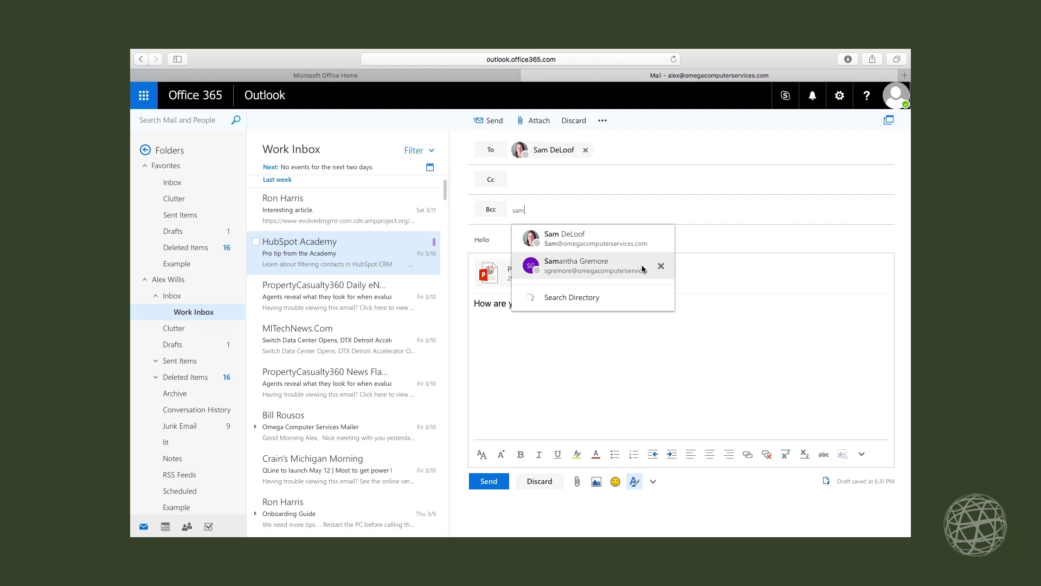
{"action": "left_click", "coordinate": [636, 267]}
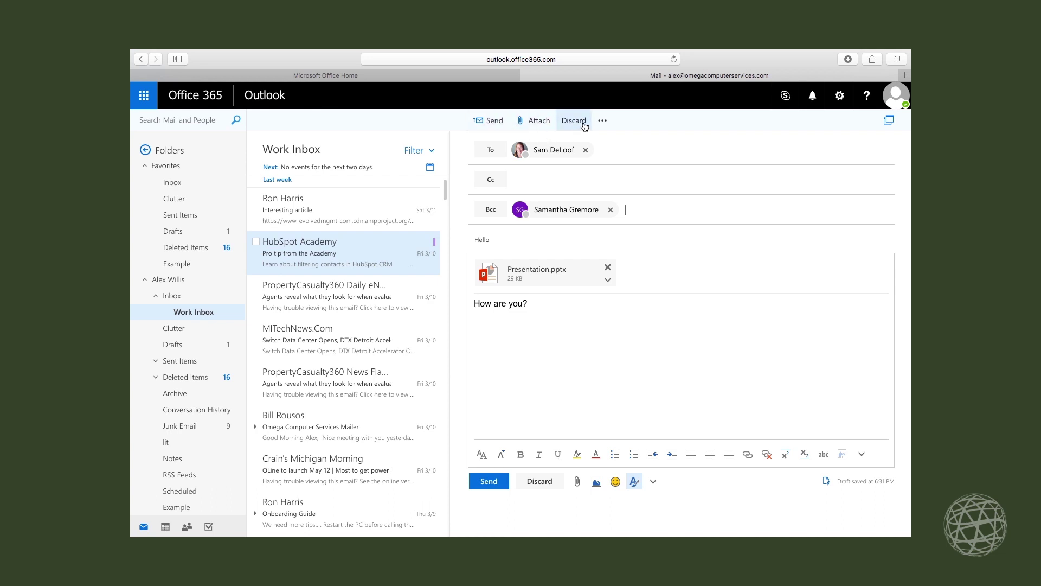
{"action": "left_click", "coordinate": [490, 482]}
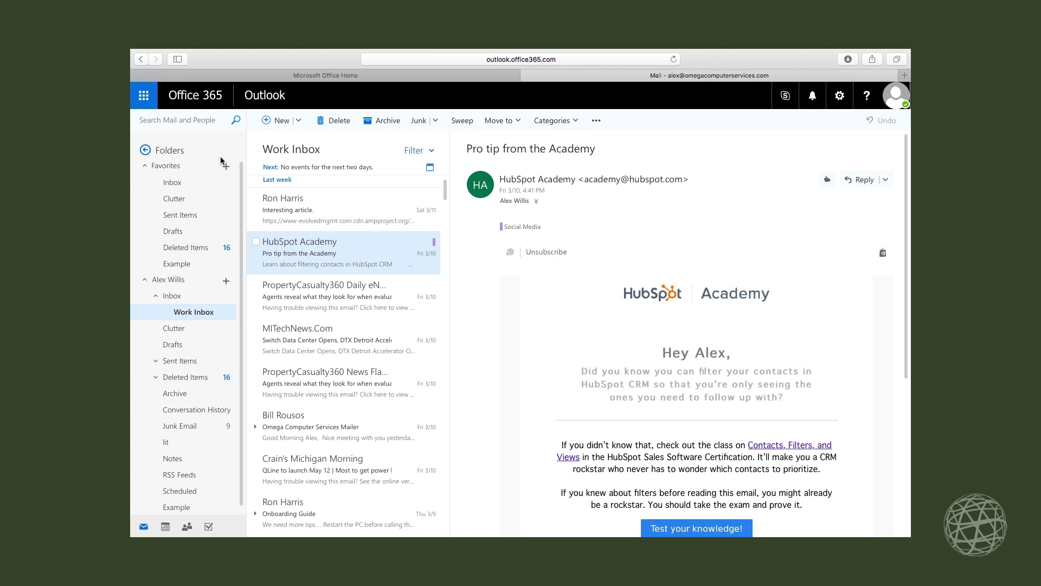
Search the mail for a contact's first name and look over the folder, sender and date filters before exiting the search
{"action": "left_click", "coordinate": [208, 124]}
{"action": "type", "text": "sam"}
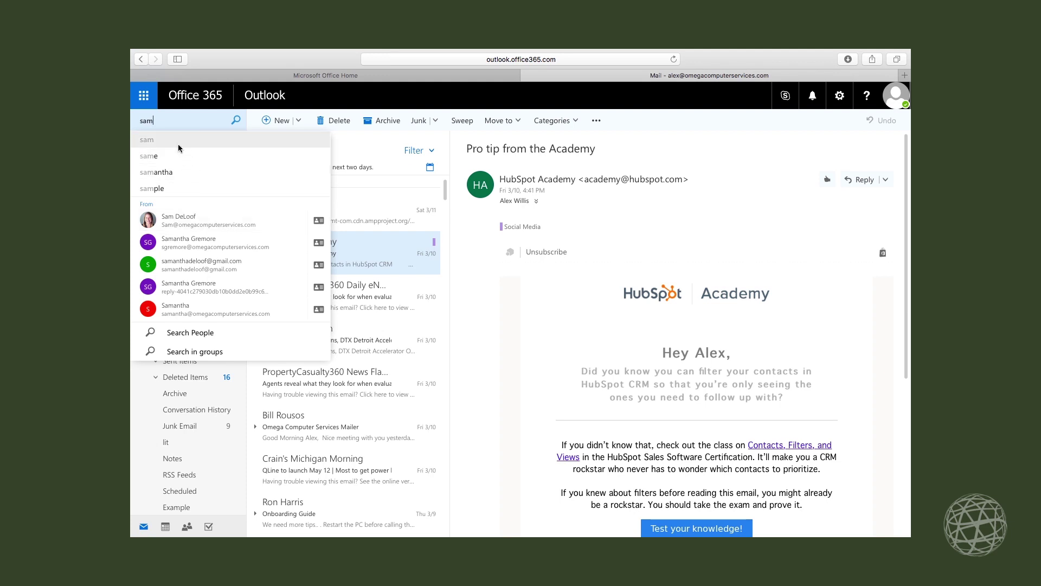
{"action": "left_click", "coordinate": [179, 143]}
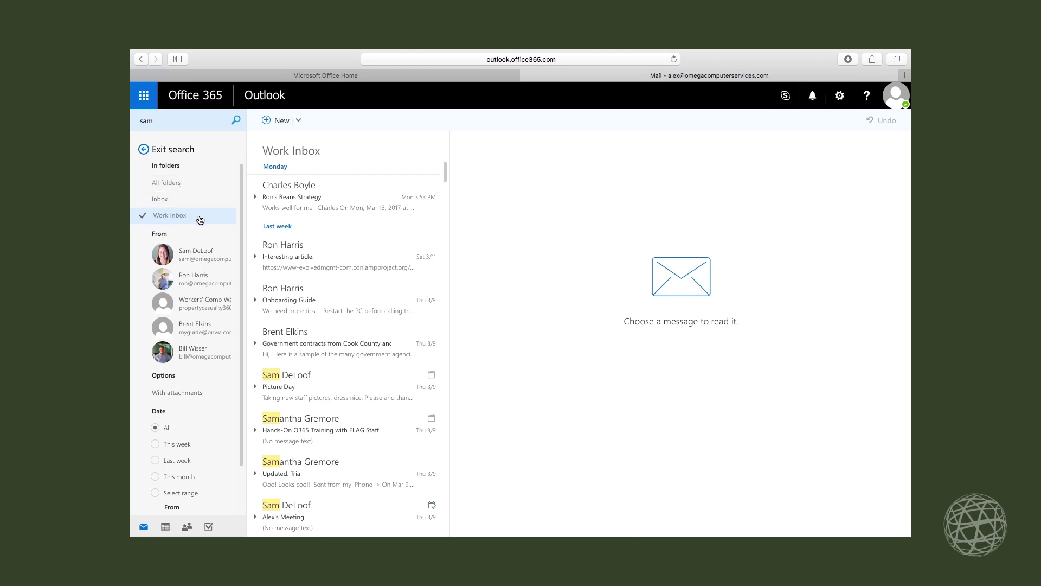
{"action": "scroll", "coordinate": [222, 426], "scroll_direction": "down", "scroll_amount": 2}
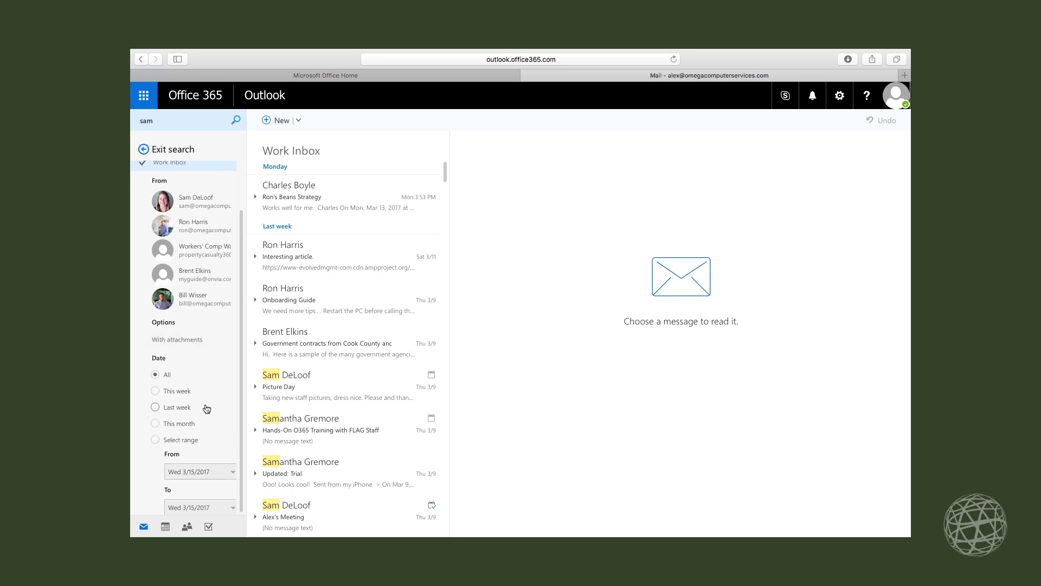
{"action": "scroll", "coordinate": [206, 275], "scroll_direction": "up", "scroll_amount": 2}
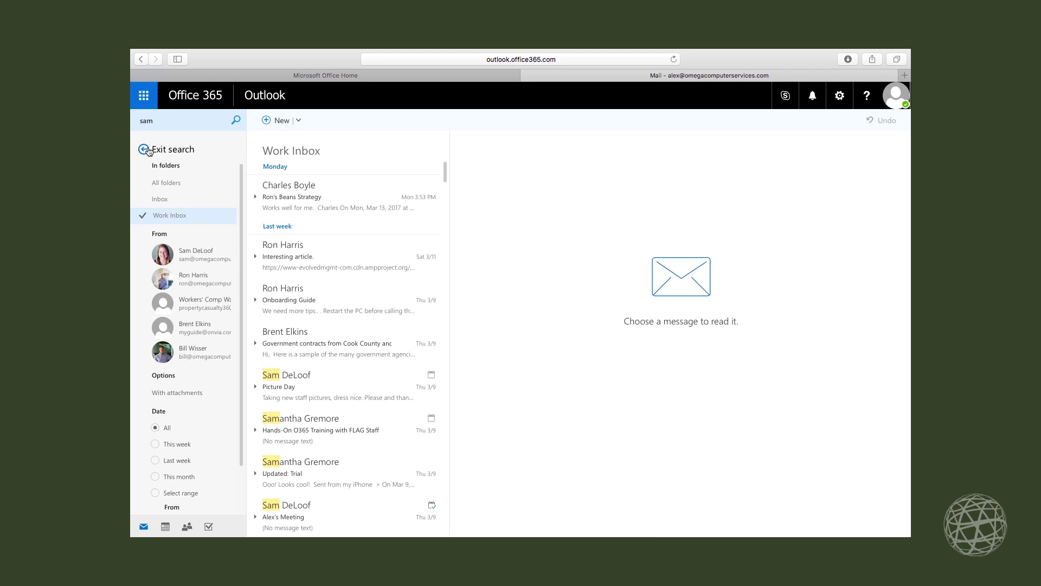
{"action": "left_click", "coordinate": [144, 150]}
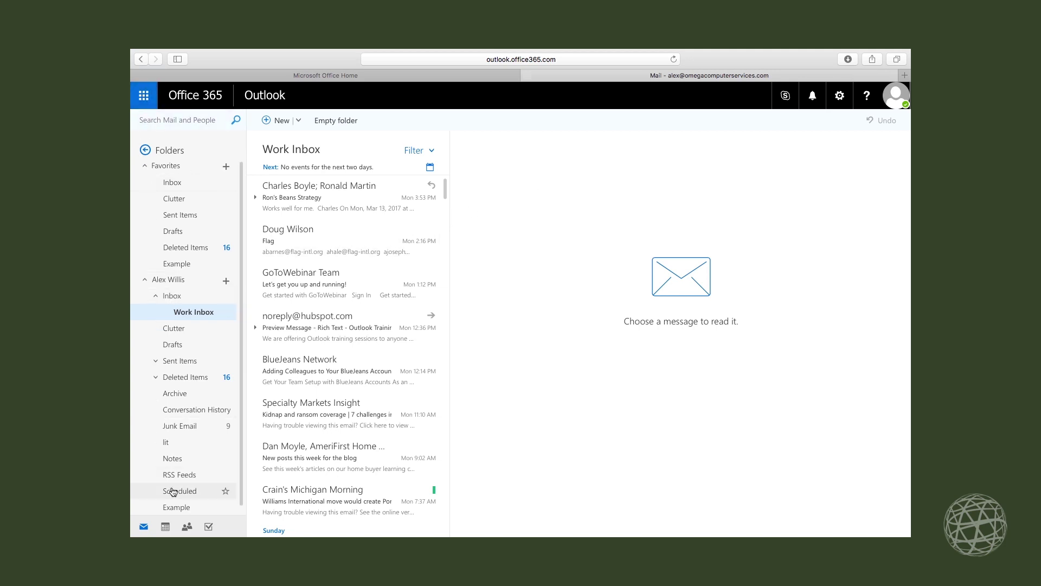
Open the calendar, try its day, week and month views, and settle on the work week view
{"action": "left_click", "coordinate": [166, 528]}
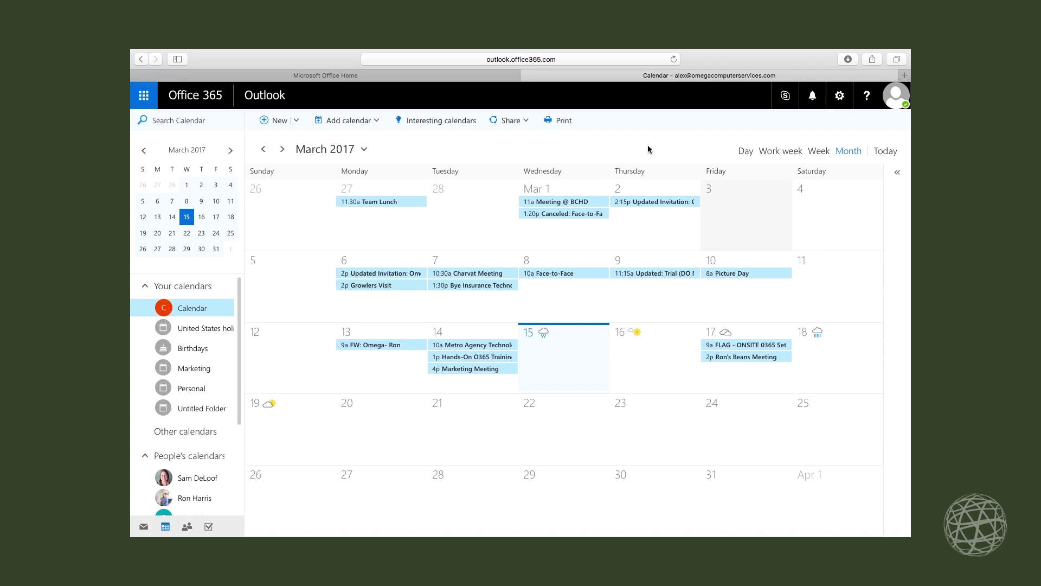
{"action": "left_click", "coordinate": [744, 155]}
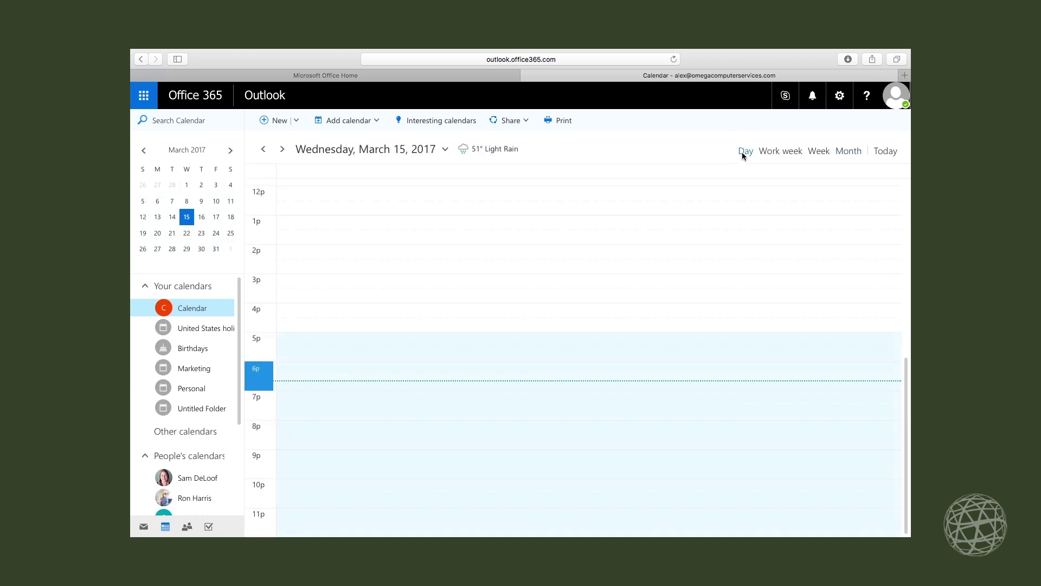
{"action": "left_click", "coordinate": [778, 154]}
{"action": "left_click", "coordinate": [816, 151]}
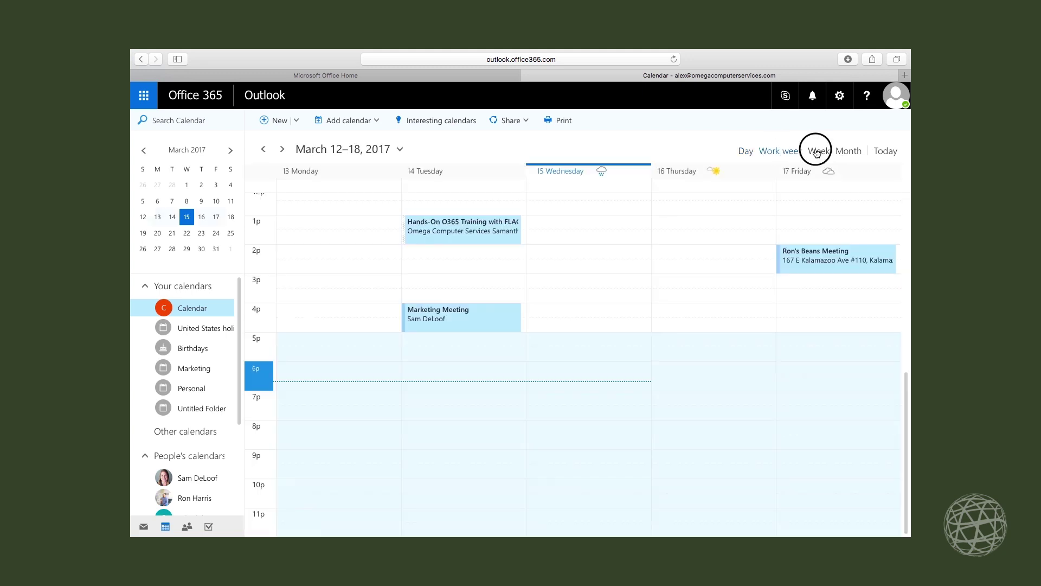
{"action": "left_click", "coordinate": [849, 152]}
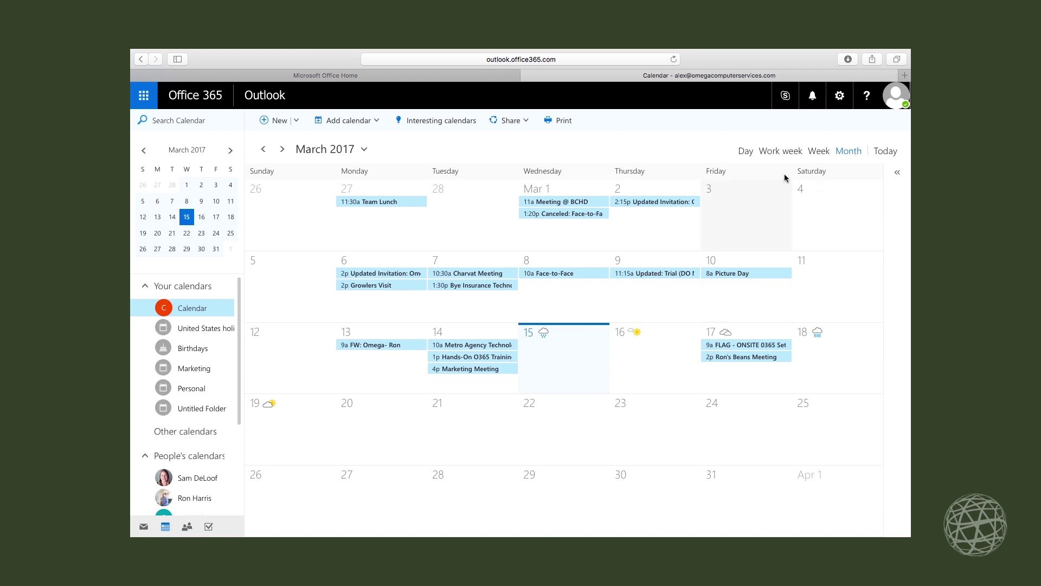
{"action": "left_click", "coordinate": [784, 152]}
{"action": "scroll", "coordinate": [694, 227], "scroll_direction": "up", "scroll_amount": 3}
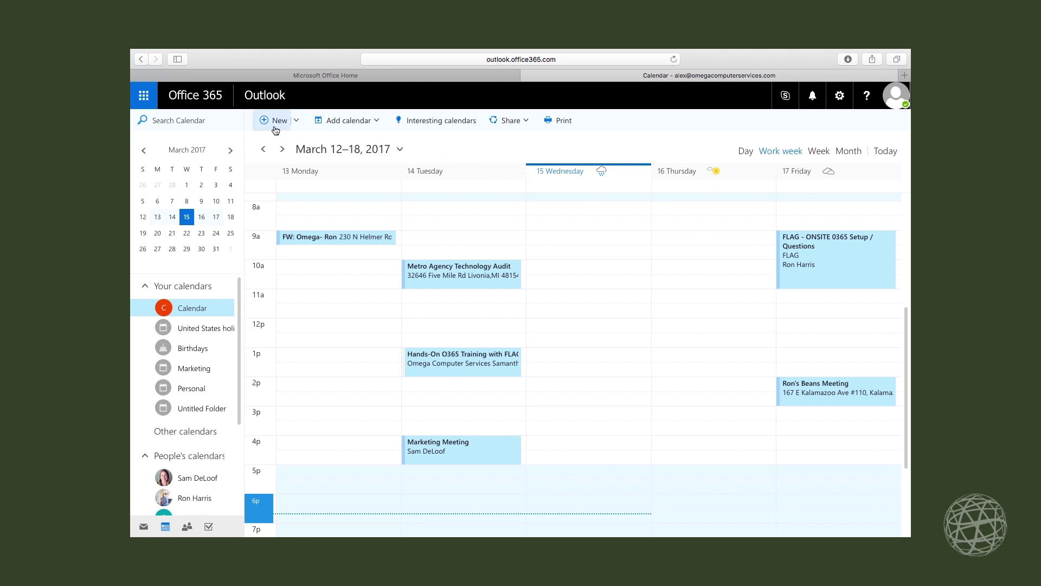
Look over the options for creating new items, adding calendars and subscribing to interesting Bing calendars
{"action": "left_click", "coordinate": [296, 121]}
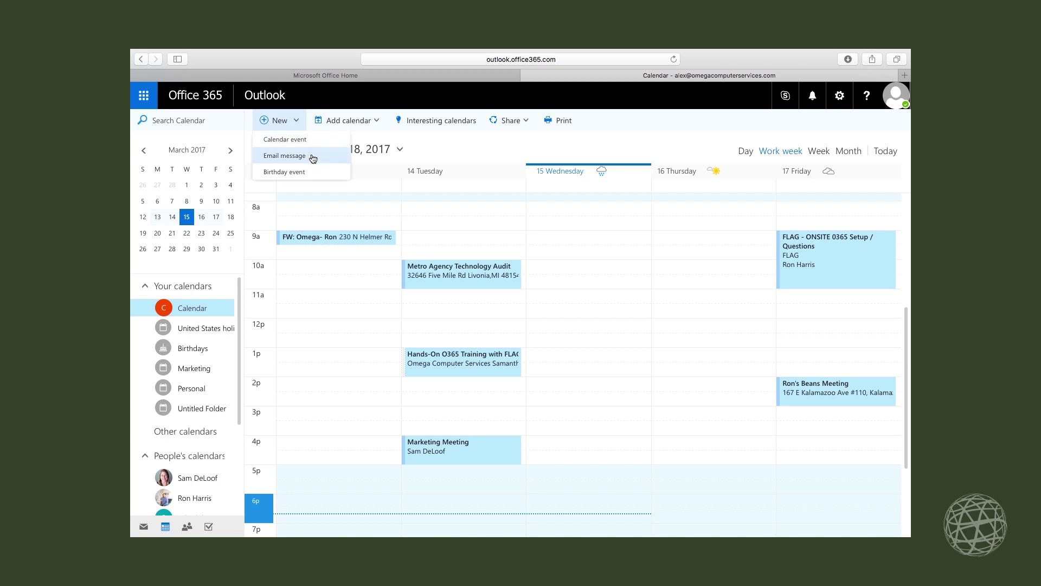
{"action": "left_click", "coordinate": [426, 153]}
{"action": "left_click", "coordinate": [382, 122]}
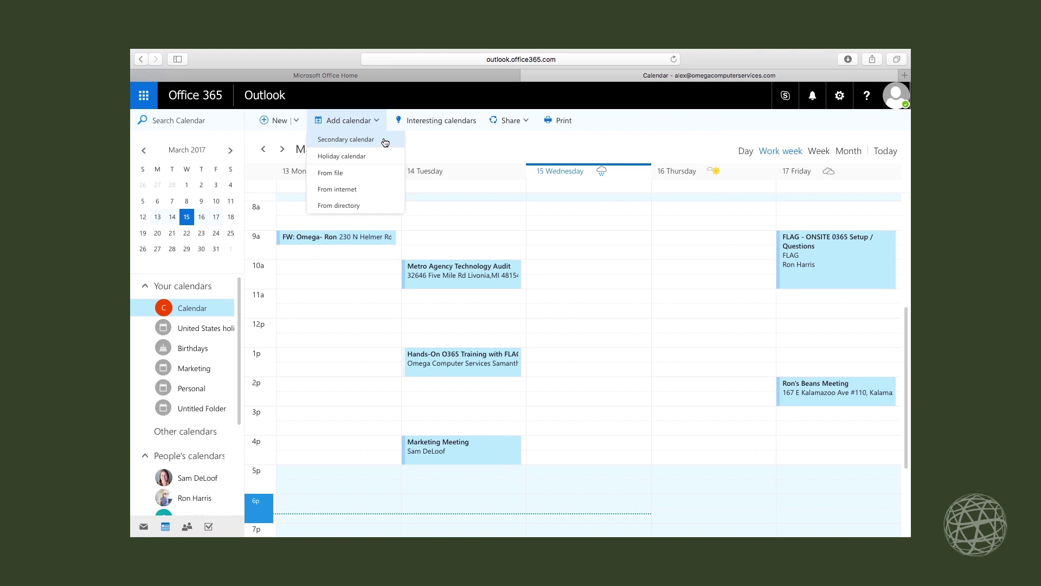
{"action": "left_click", "coordinate": [444, 145]}
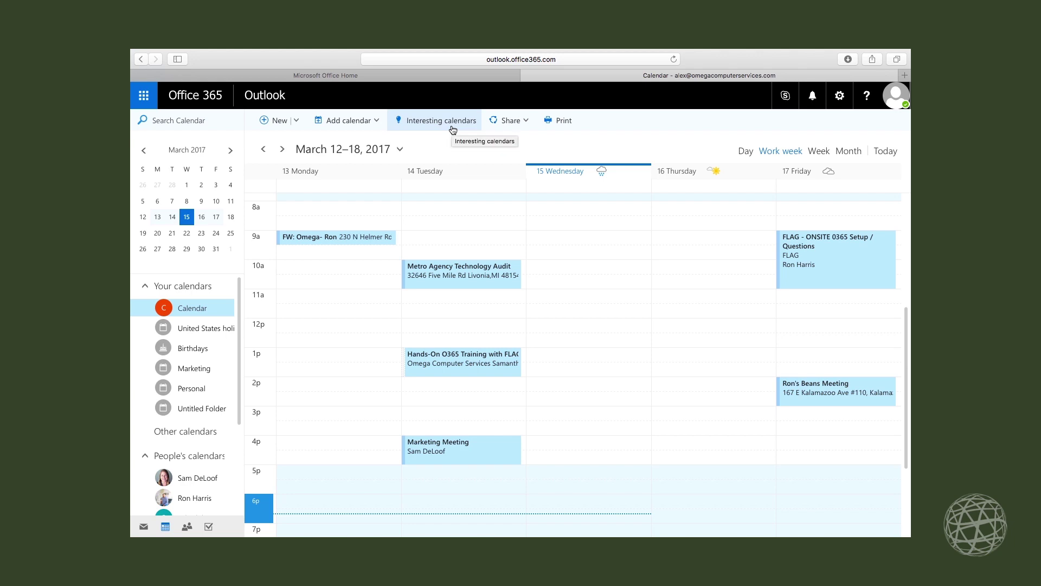
{"action": "left_click", "coordinate": [453, 127]}
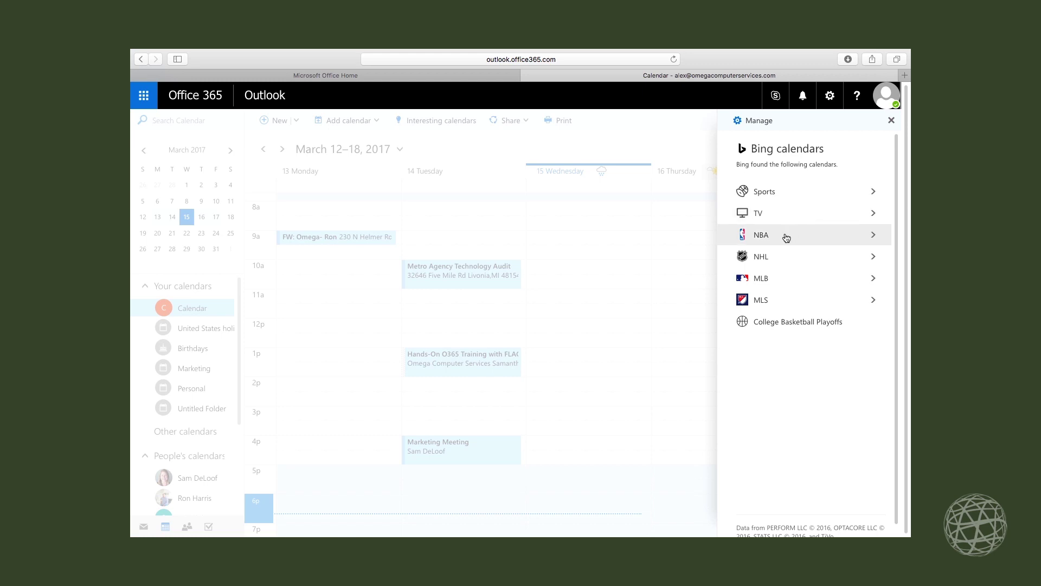
{"action": "left_click", "coordinate": [892, 121]}
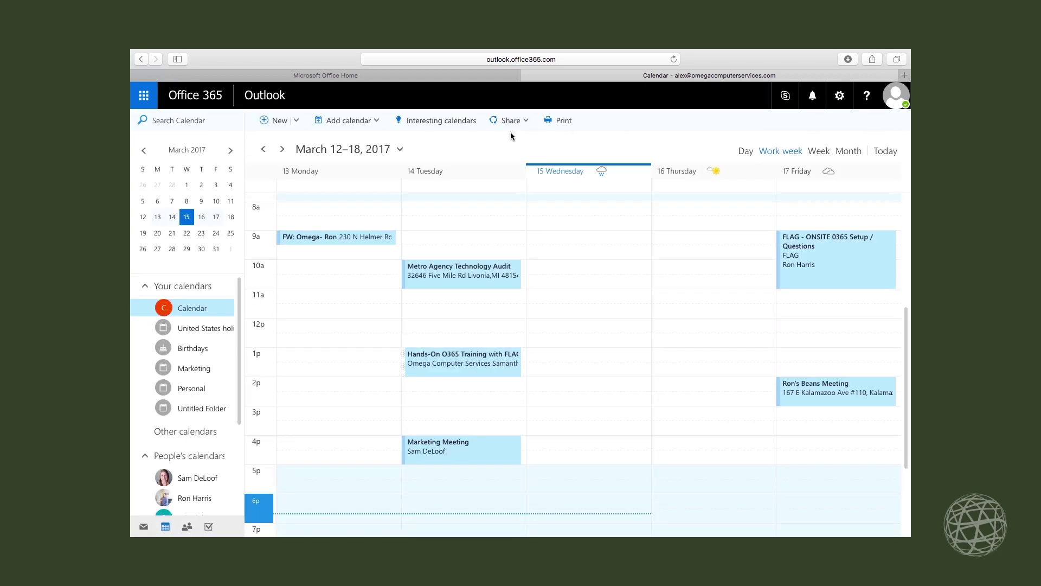
Review the sharing settings of the main Calendar and the permission levels available to its first listed person
{"action": "left_click", "coordinate": [524, 128]}
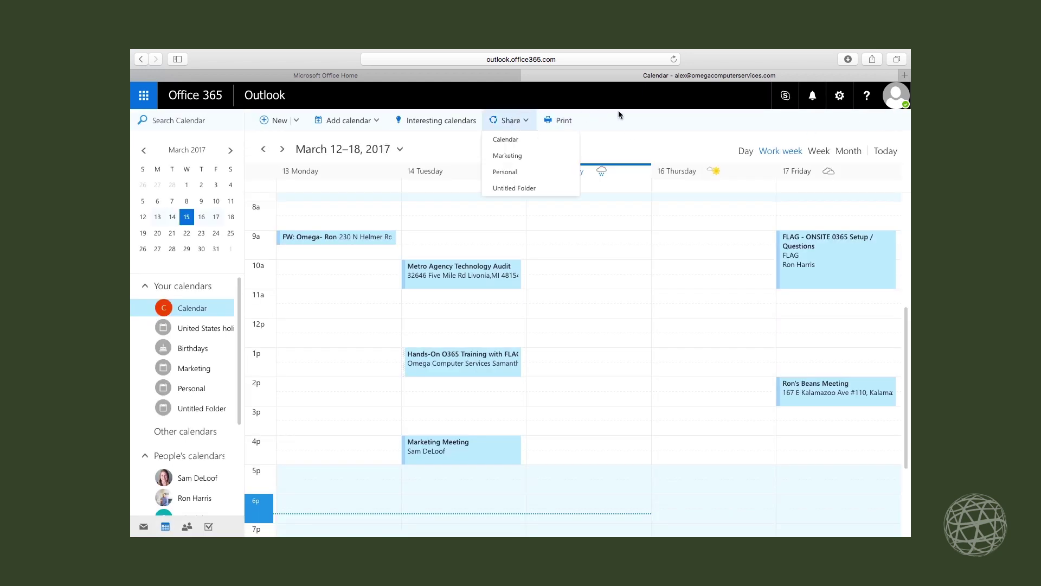
{"action": "left_click", "coordinate": [504, 140]}
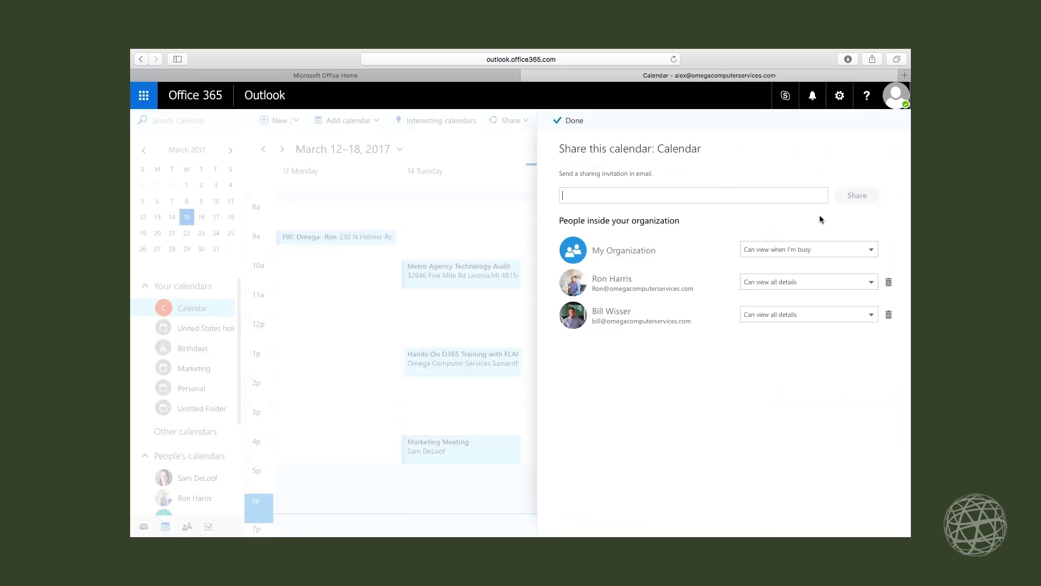
{"action": "left_click", "coordinate": [871, 282]}
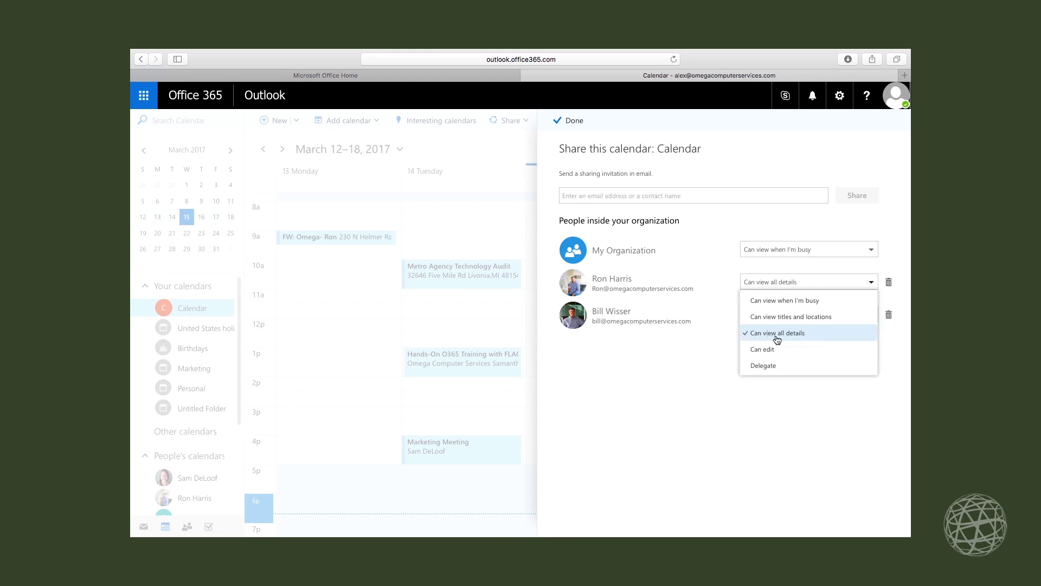
{"action": "left_click", "coordinate": [683, 371]}
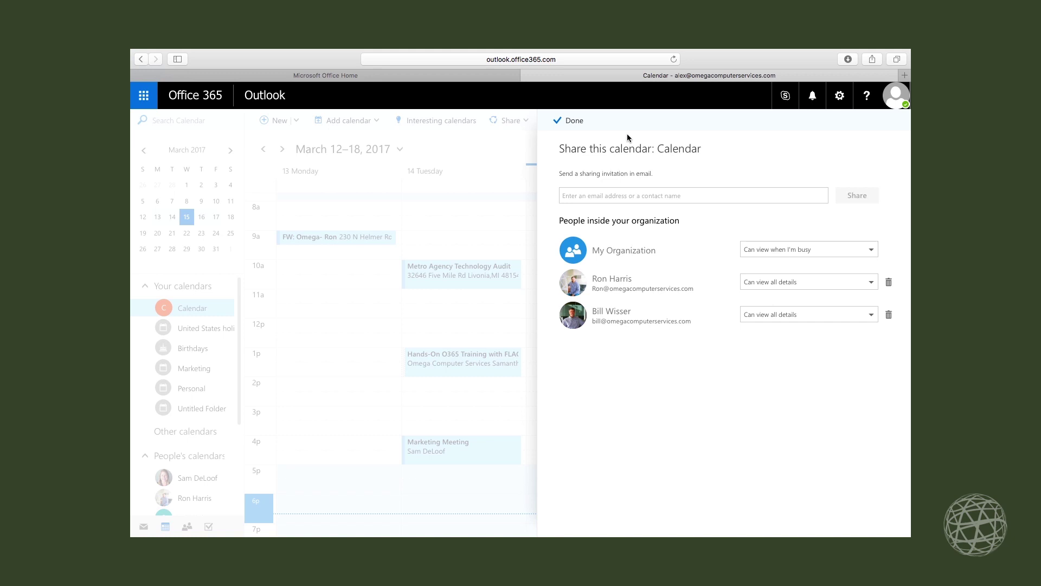
{"action": "left_click", "coordinate": [561, 125]}
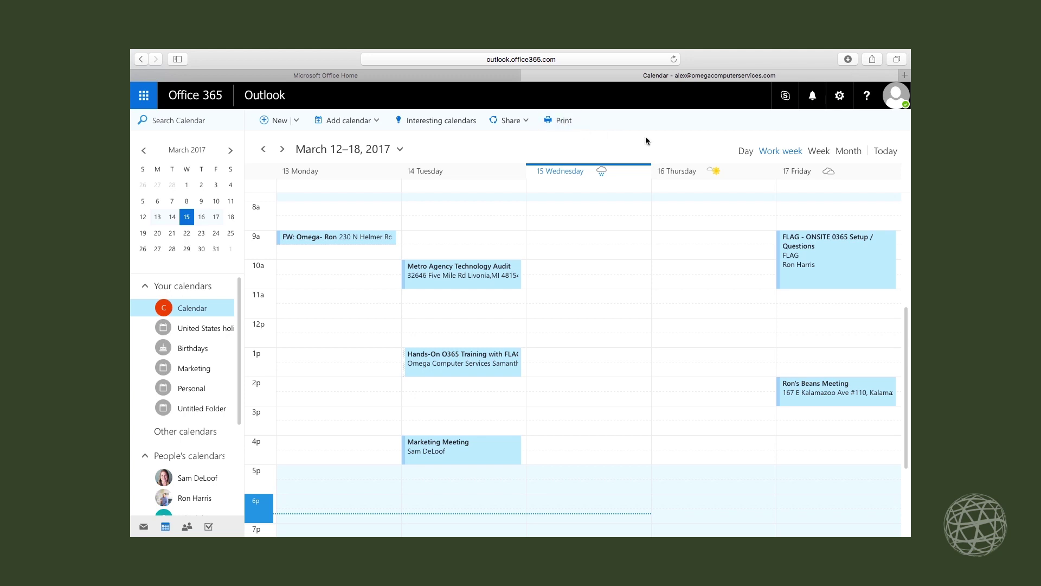
Look over the calendar's print preview and view choices, leaving without printing
{"action": "left_click", "coordinate": [564, 127]}
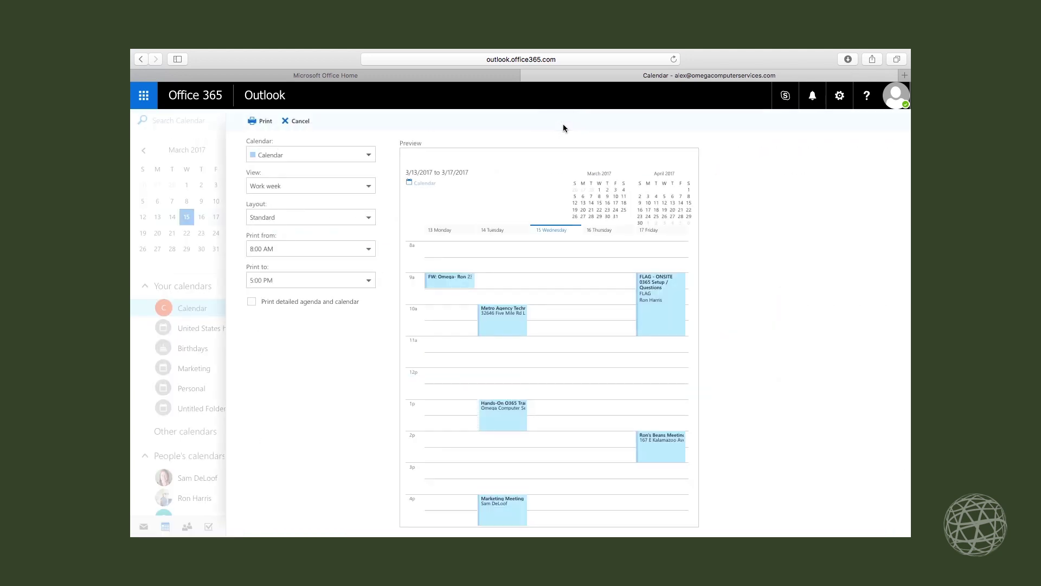
{"action": "left_click", "coordinate": [366, 187]}
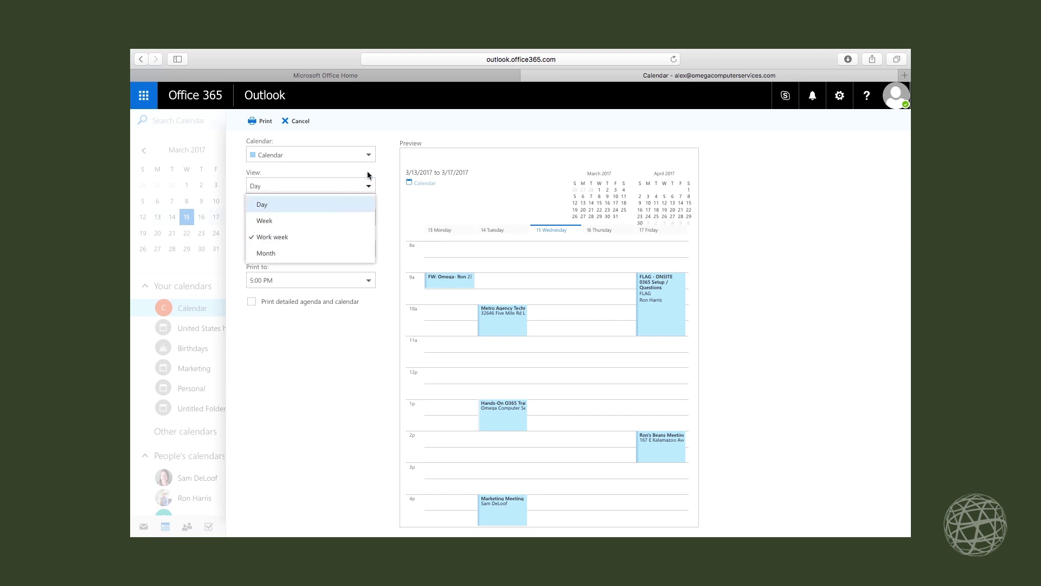
{"action": "left_click", "coordinate": [389, 170]}
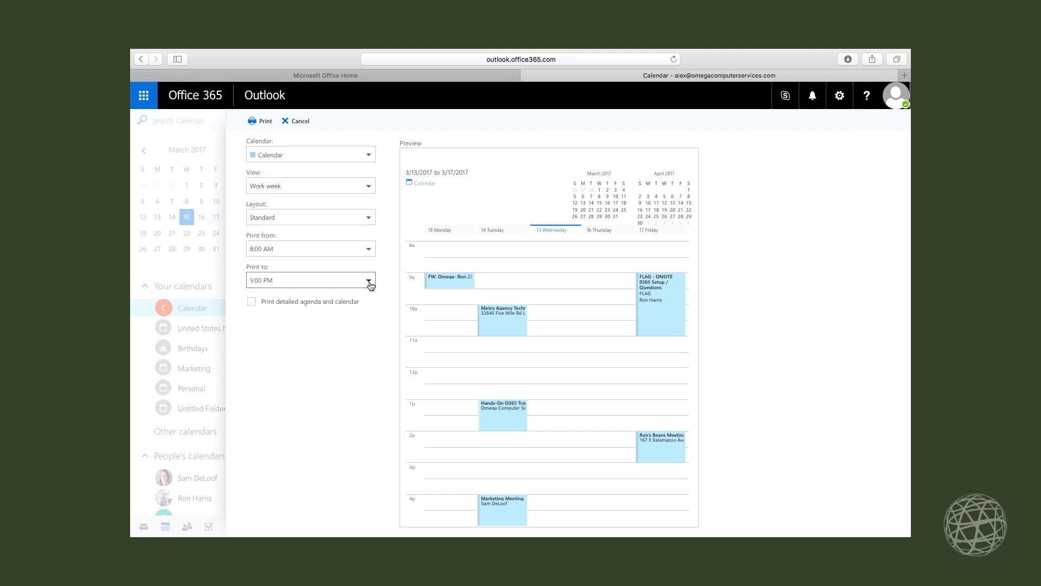
{"action": "left_click", "coordinate": [296, 121]}
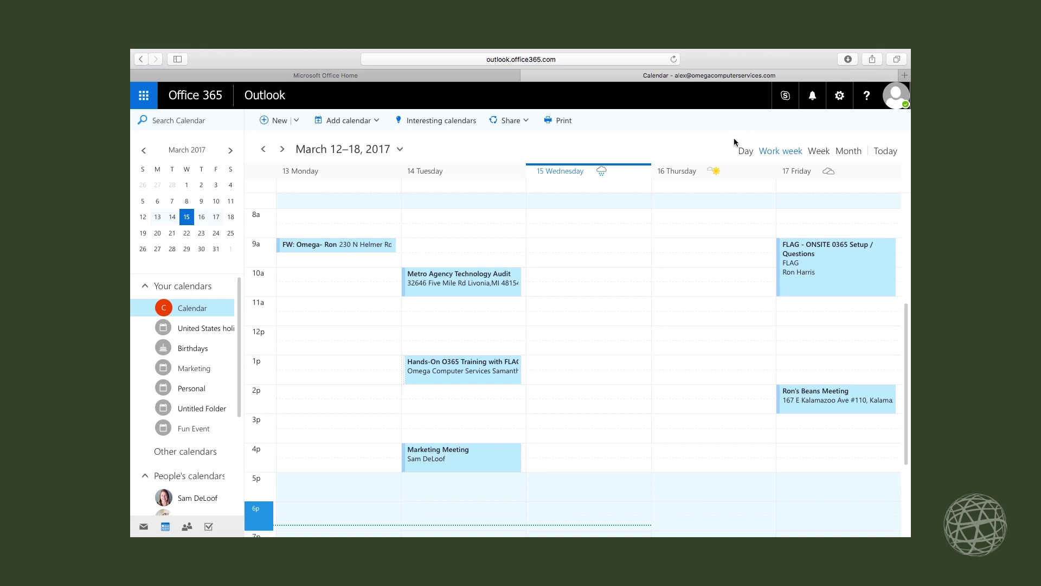
Look over the new item choices and the quick event form for Wednesday, March 15 at 12:00 PM
{"action": "left_click", "coordinate": [297, 121]}
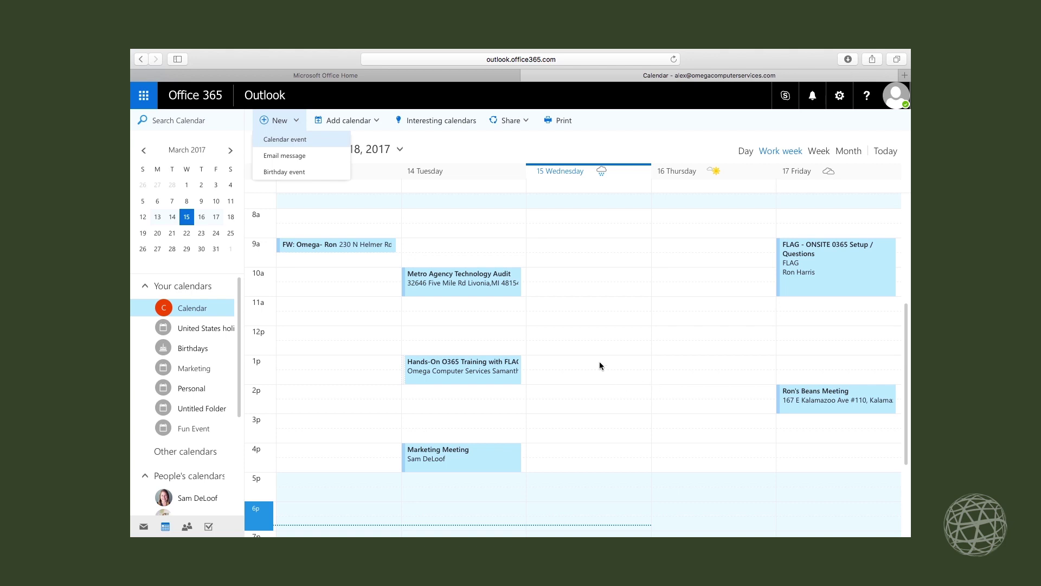
{"action": "left_click", "coordinate": [596, 334]}
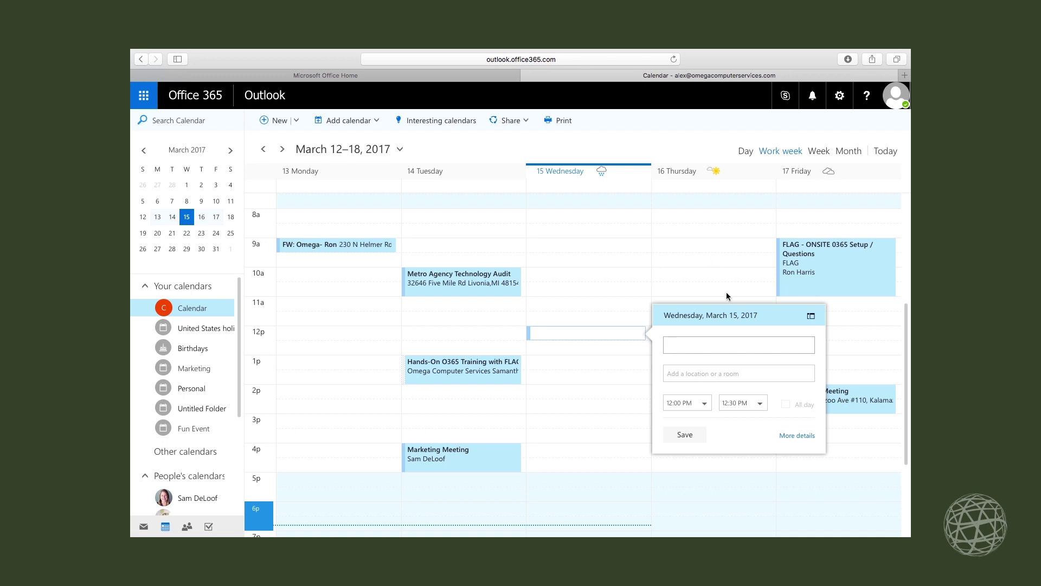
{"action": "left_click", "coordinate": [744, 374]}
Open a new full event form and look over its title field, suggested locations and date and time fields
{"action": "left_click", "coordinate": [286, 121]}
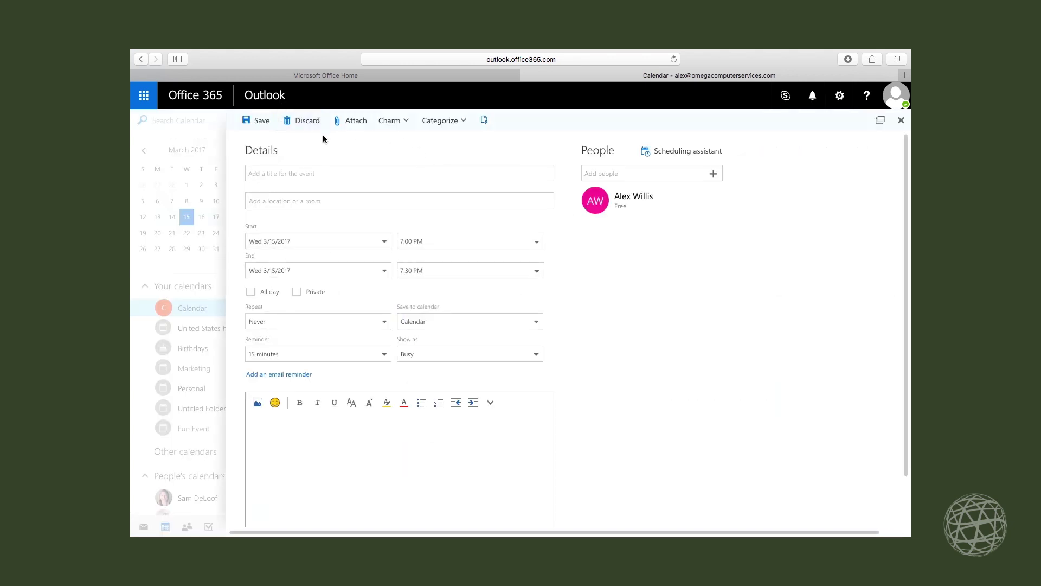
{"action": "left_click", "coordinate": [382, 170]}
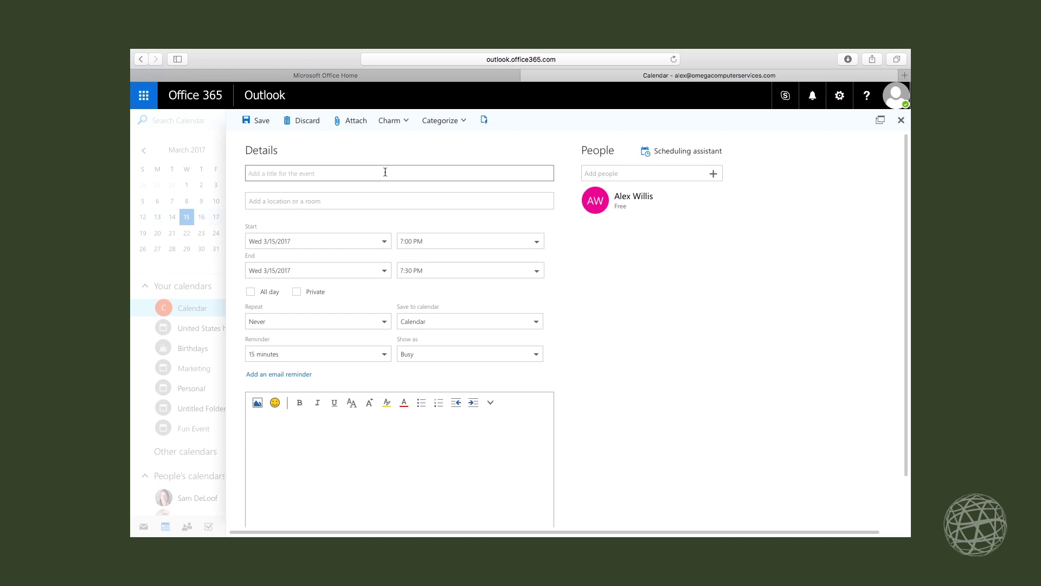
{"action": "left_click", "coordinate": [401, 199]}
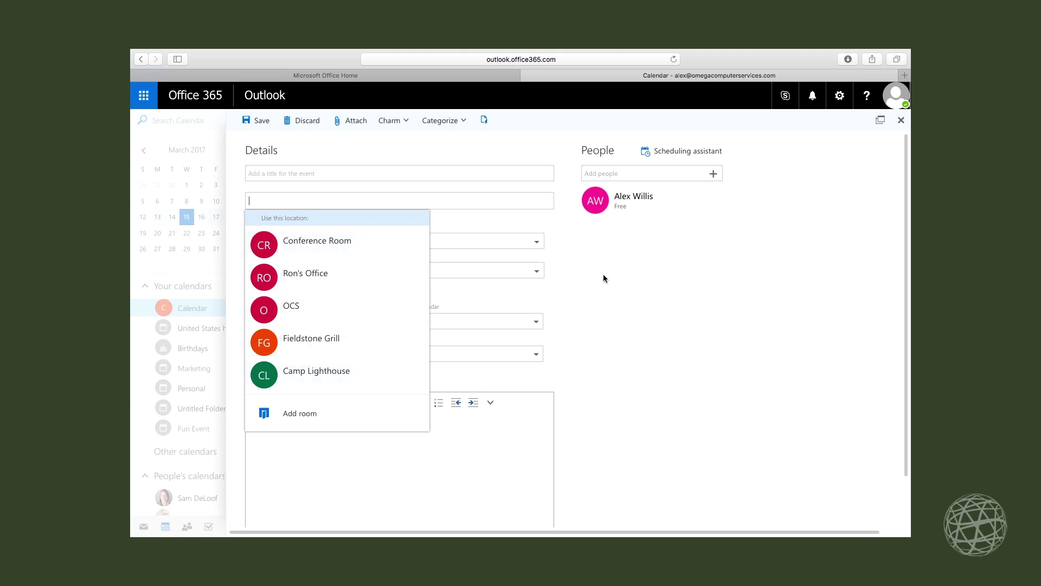
{"action": "left_click", "coordinate": [691, 291]}
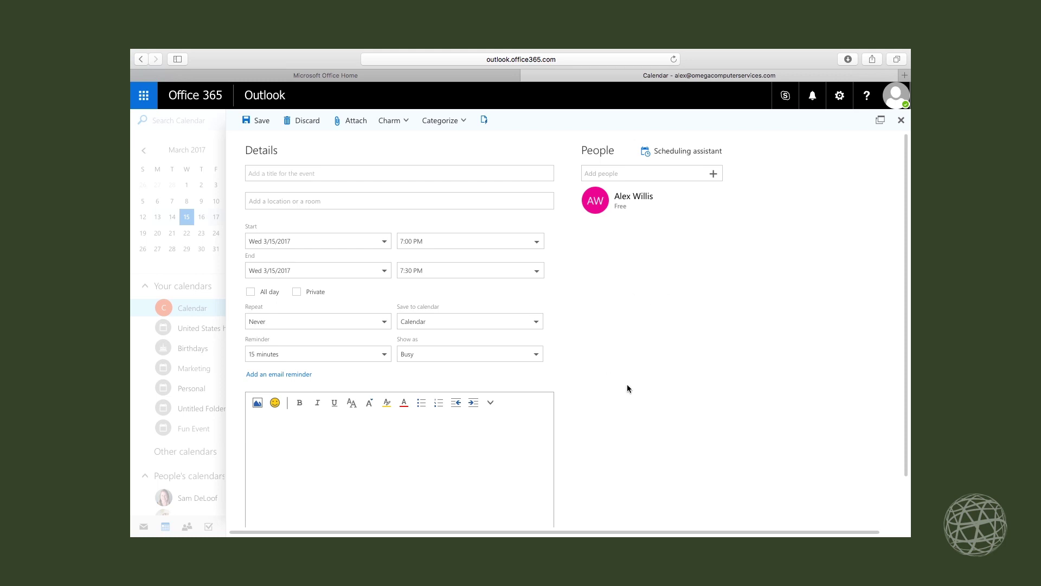
{"action": "scroll", "coordinate": [627, 386], "scroll_direction": "down", "scroll_amount": 1}
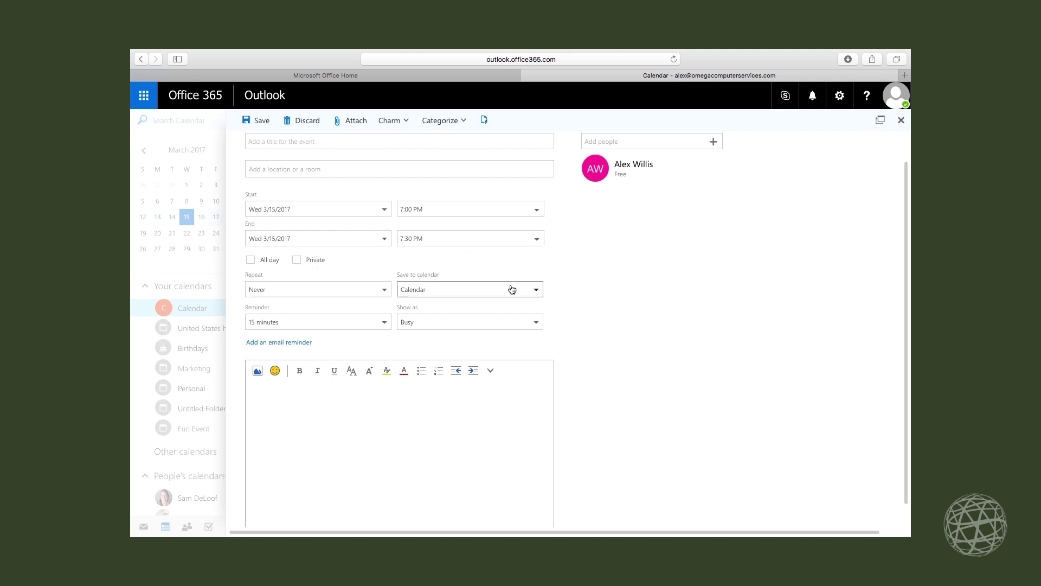
{"action": "scroll", "coordinate": [509, 288], "scroll_direction": "down", "scroll_amount": 1}
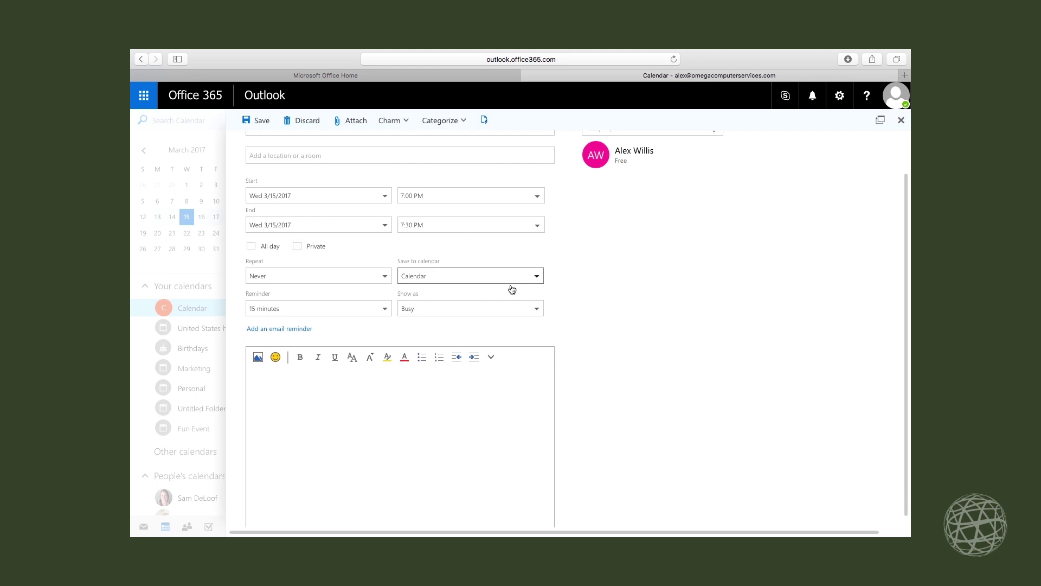
Review the event's repeat choices and the calendars it can be saved to, leaving both settings as they are
{"action": "left_click", "coordinate": [384, 282]}
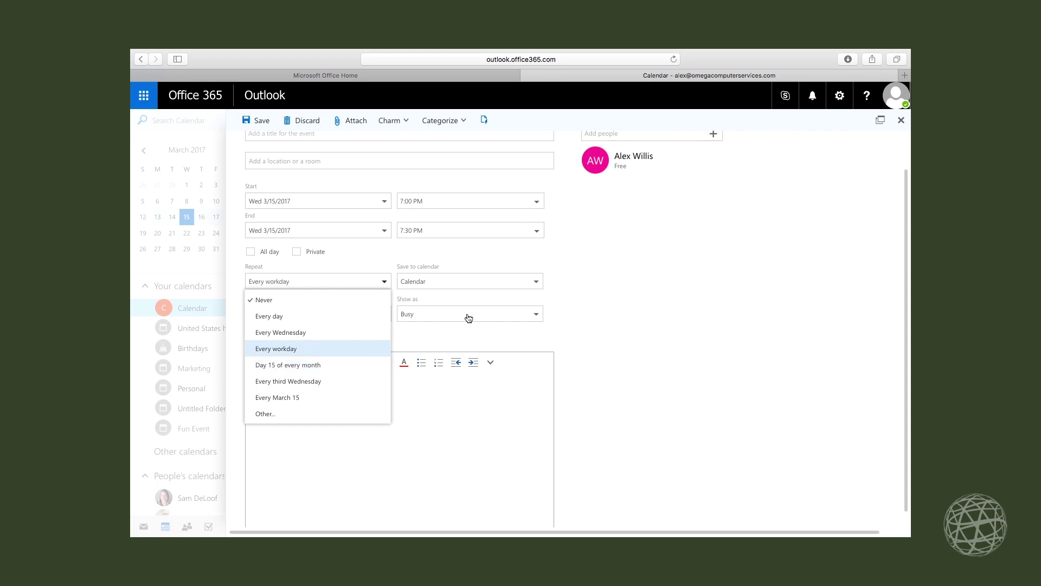
{"action": "left_click", "coordinate": [665, 297]}
{"action": "left_click", "coordinate": [529, 283]}
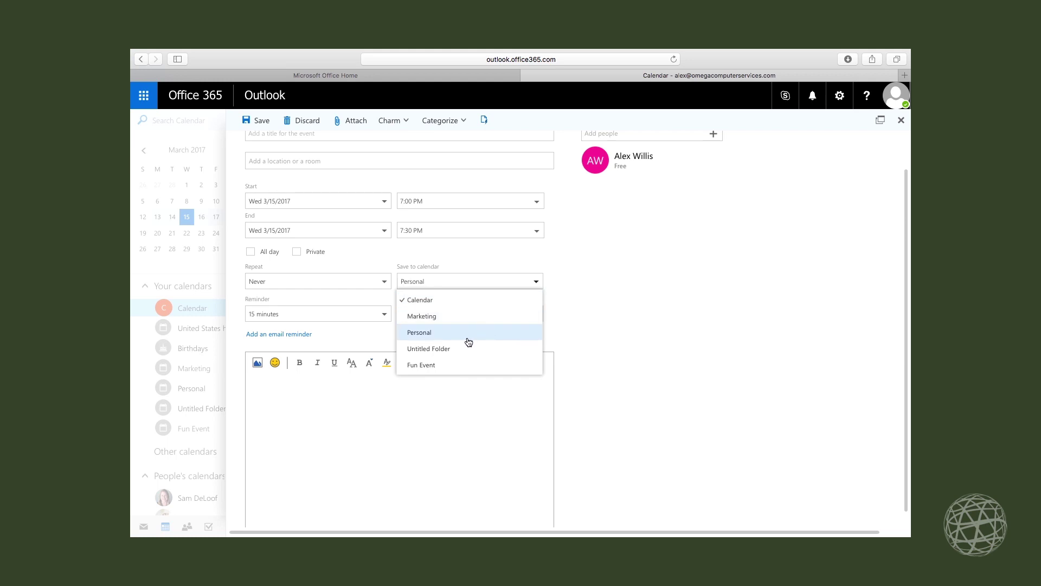
{"action": "left_click", "coordinate": [669, 327]}
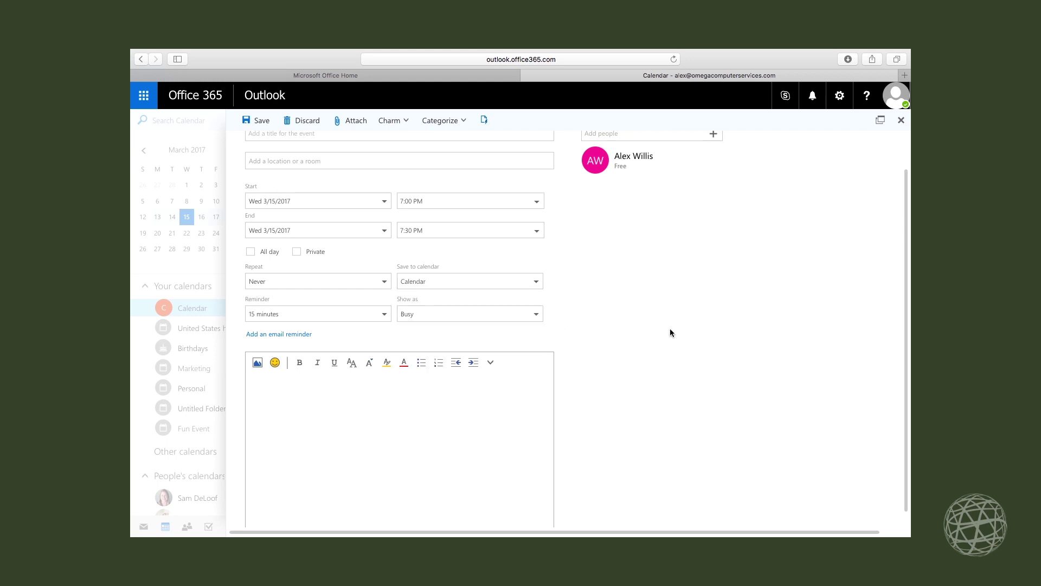
Review the event's reminder times, show-as statuses and description area without choosing other options
{"action": "left_click", "coordinate": [386, 318]}
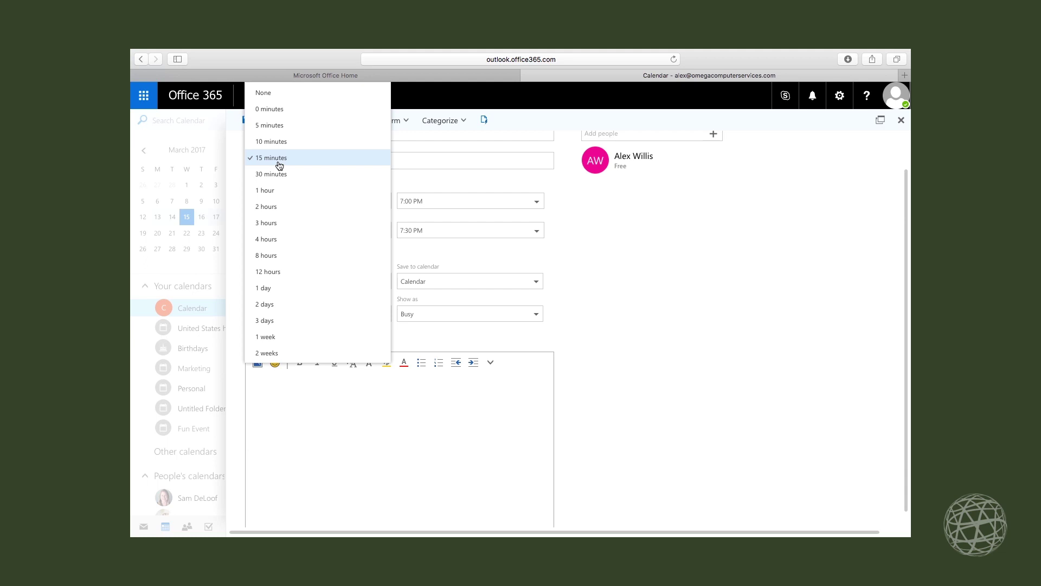
{"action": "left_click", "coordinate": [704, 328]}
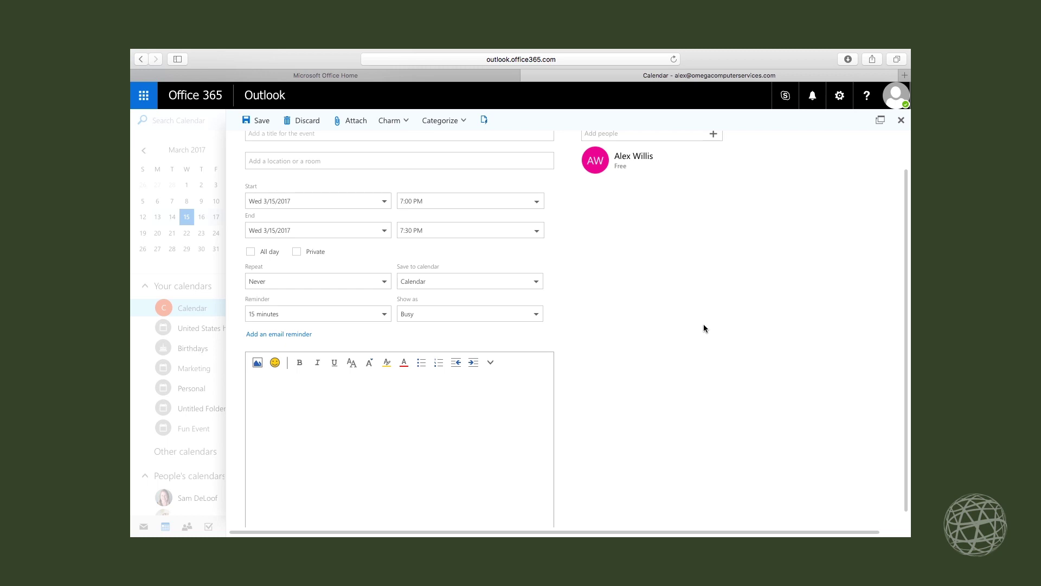
{"action": "left_click", "coordinate": [537, 315]}
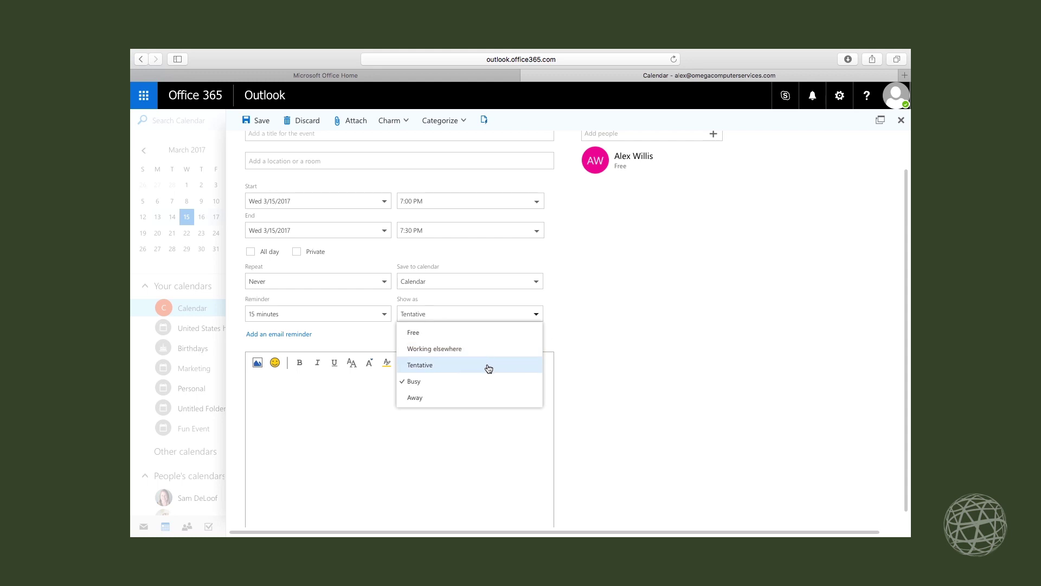
{"action": "left_click", "coordinate": [711, 337]}
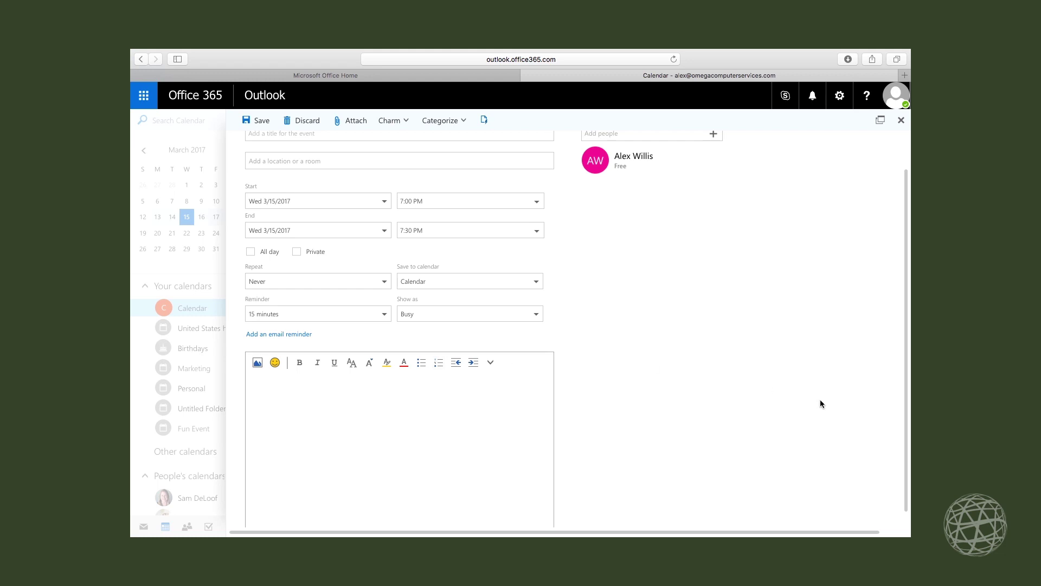
{"action": "scroll", "coordinate": [715, 328], "scroll_direction": "down", "scroll_amount": 1}
{"action": "left_click", "coordinate": [396, 396]}
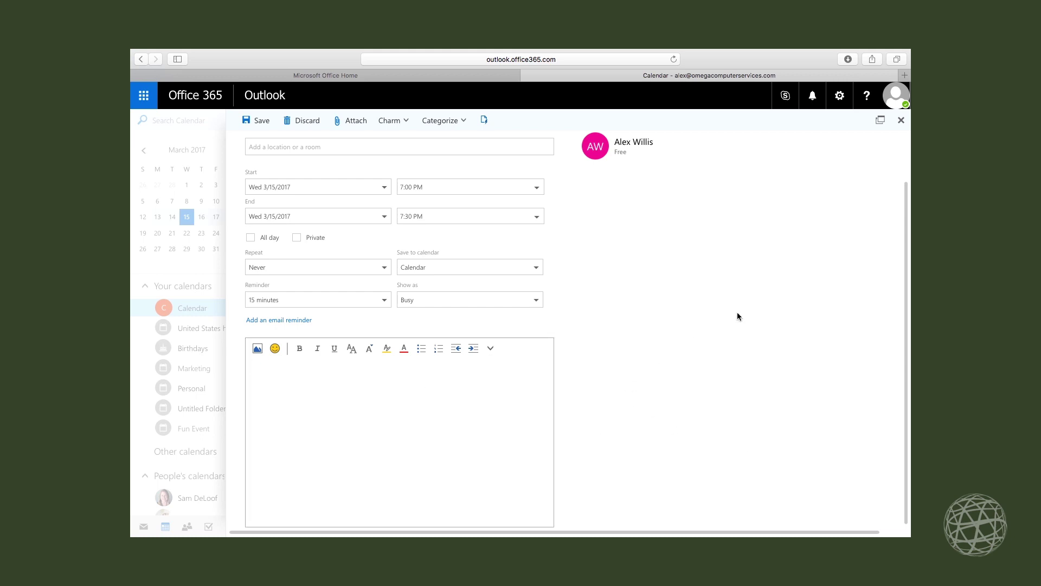
Add the first suggested contact as an attendee and check the suggested meeting times for March 15-17
{"action": "scroll", "coordinate": [669, 256], "scroll_direction": "up", "scroll_amount": 3}
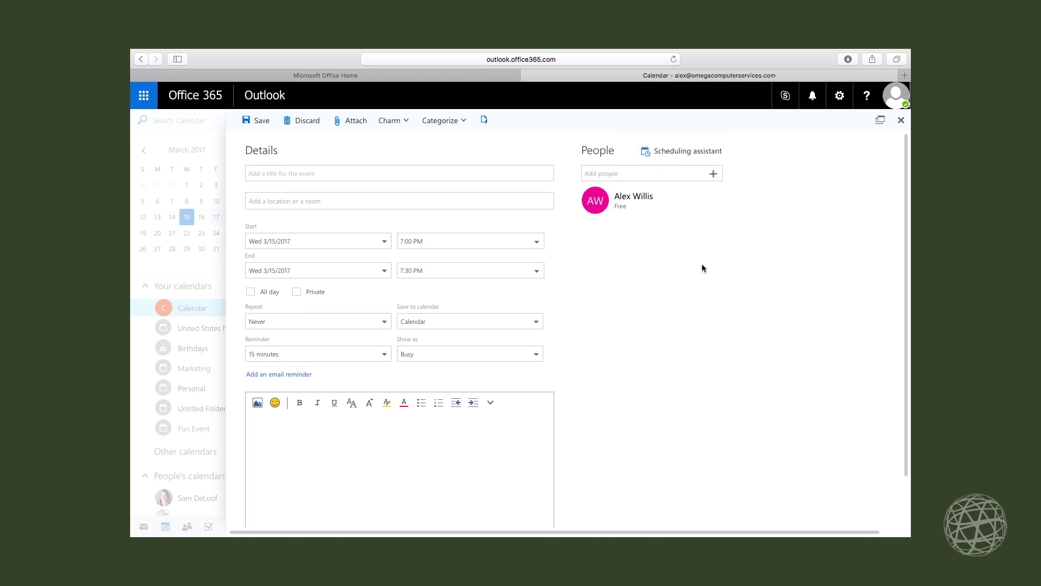
{"action": "left_click", "coordinate": [668, 173]}
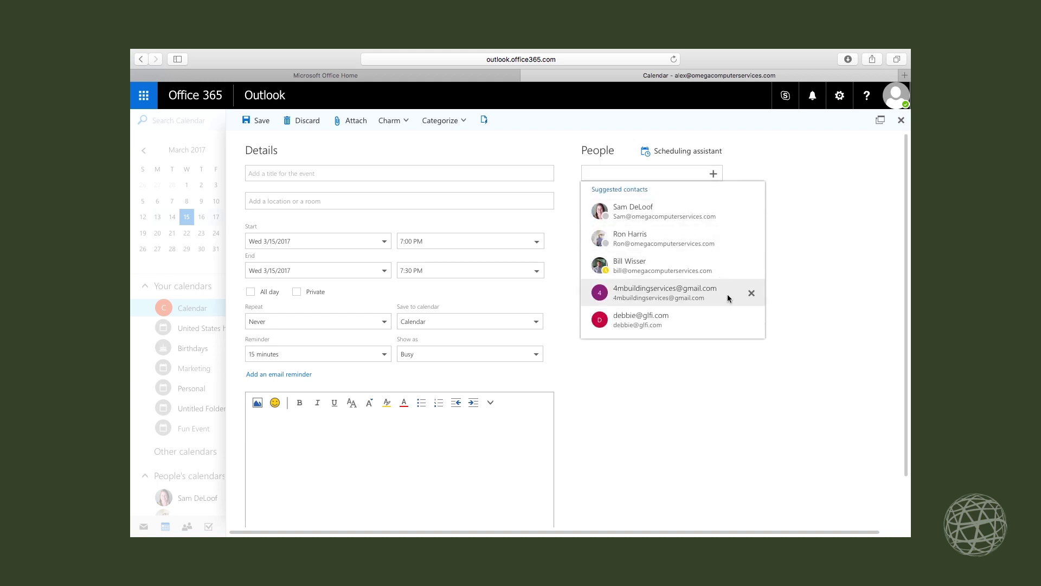
{"action": "left_click", "coordinate": [719, 215]}
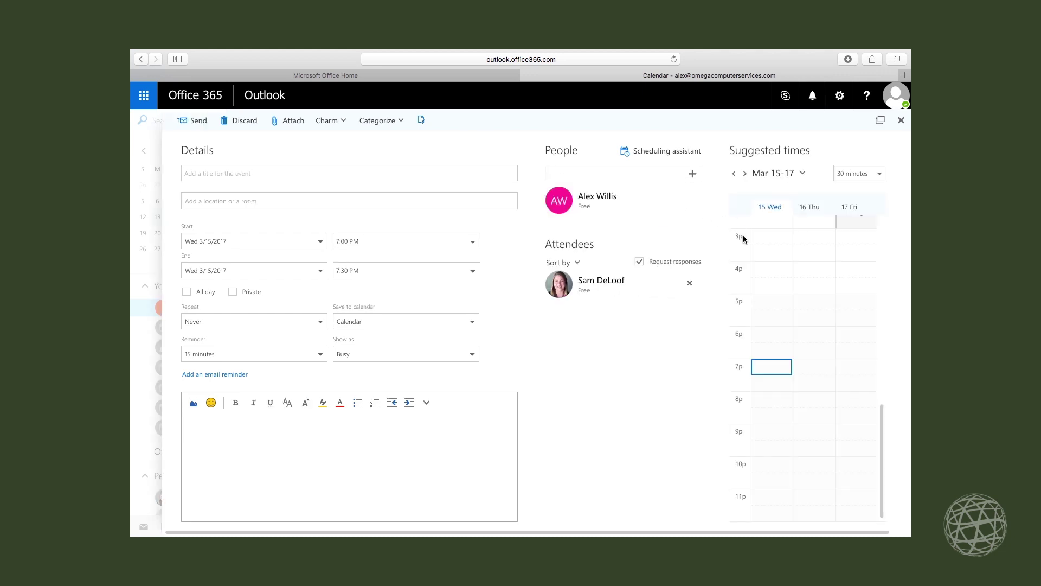
{"action": "scroll", "coordinate": [778, 263], "scroll_direction": "up", "scroll_amount": 5}
{"action": "scroll", "coordinate": [779, 265], "scroll_direction": "down", "scroll_amount": 2}
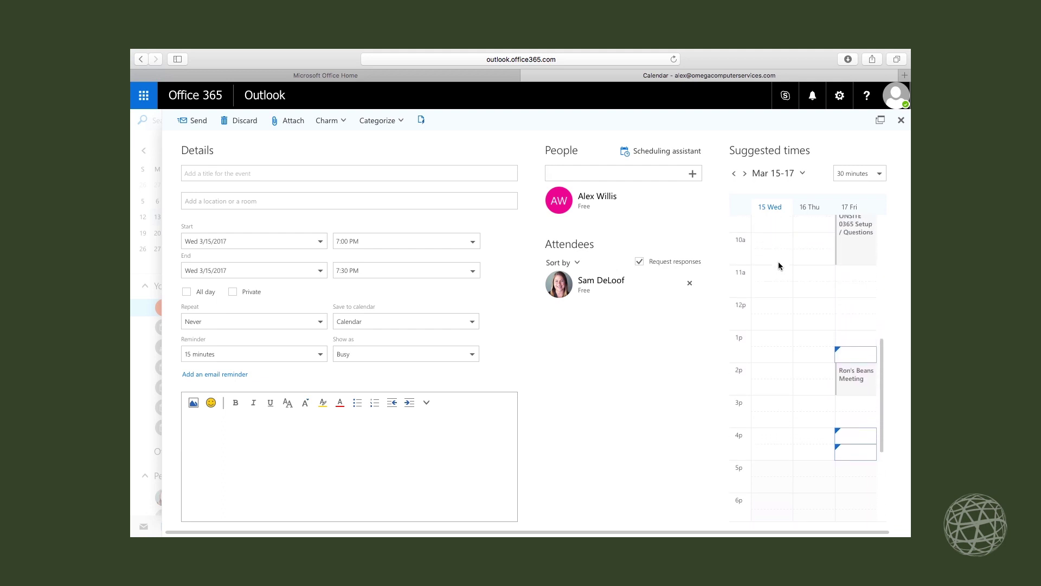
{"action": "scroll", "coordinate": [779, 265], "scroll_direction": "up", "scroll_amount": 4}
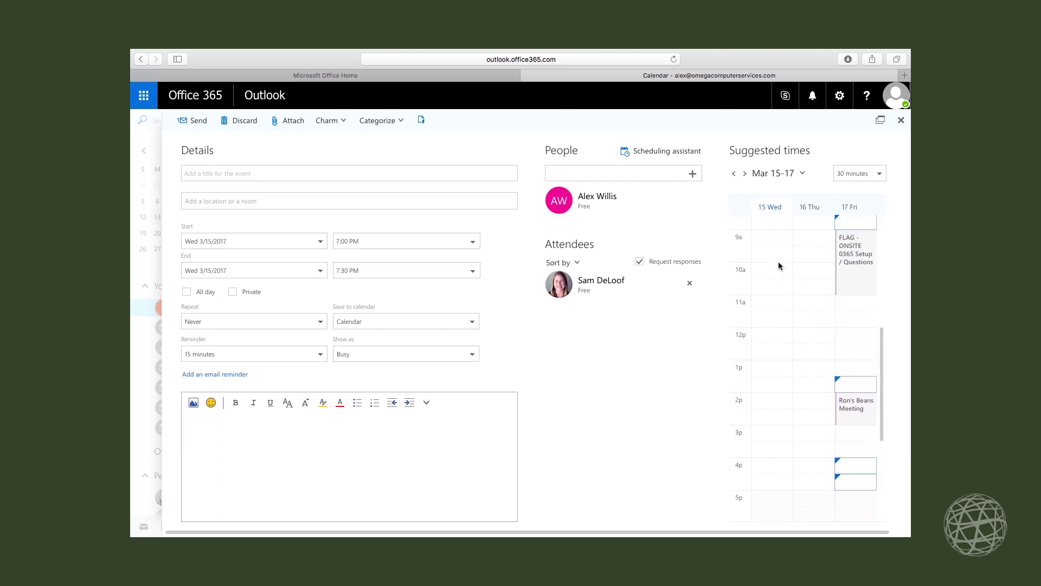
{"action": "scroll", "coordinate": [779, 265], "scroll_direction": "down", "scroll_amount": 3}
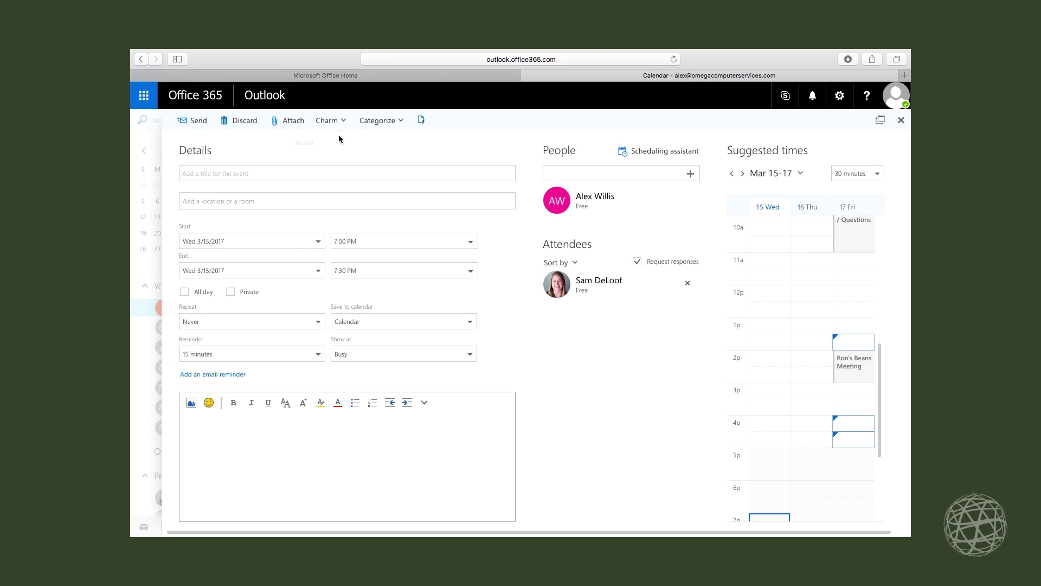
Look over the event's attachment sources, charms and categories, closing the form and discarding the event
{"action": "left_click", "coordinate": [292, 125]}
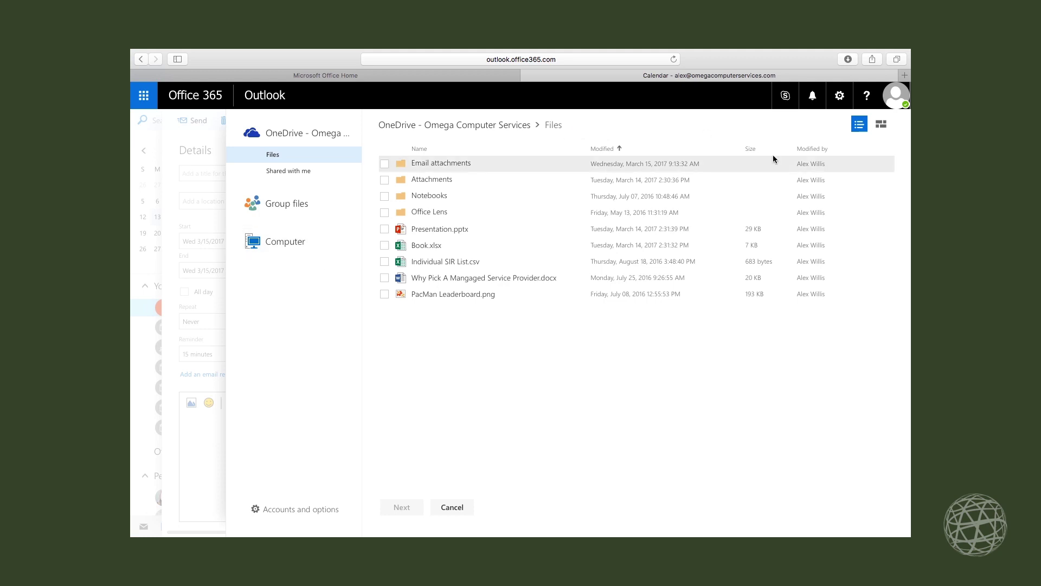
{"action": "left_click", "coordinate": [176, 218]}
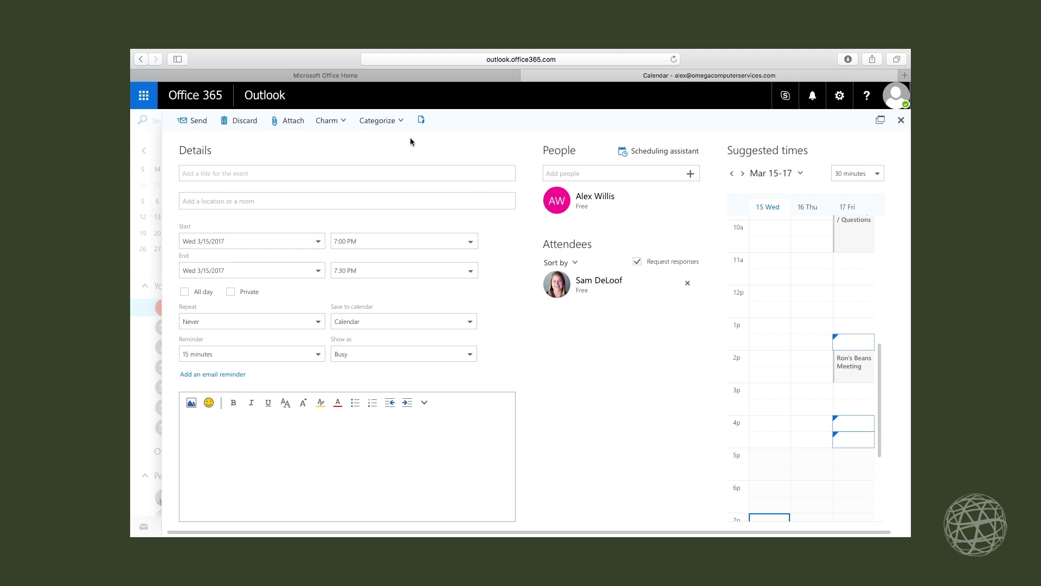
{"action": "left_click", "coordinate": [349, 124]}
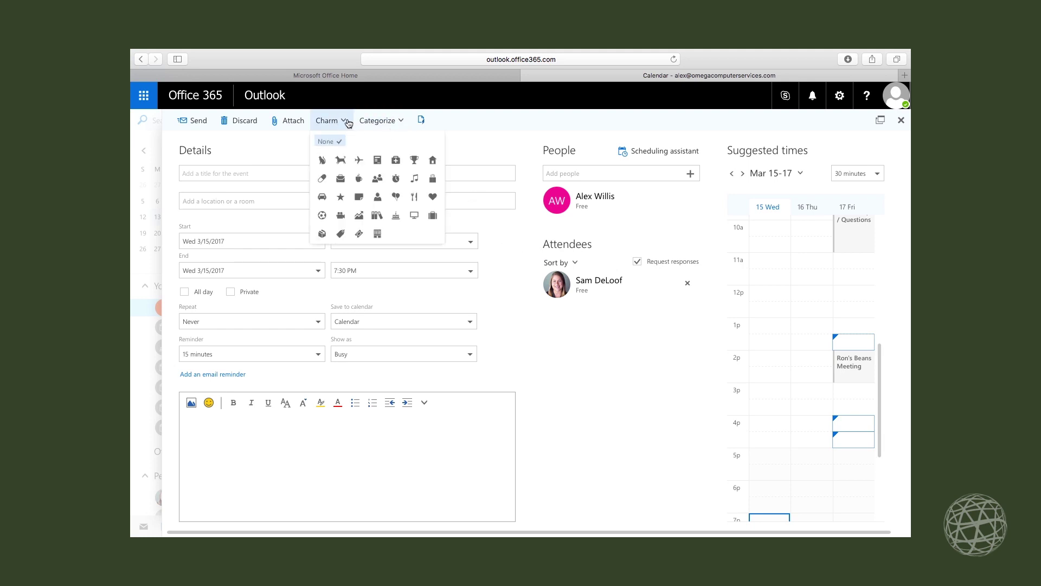
{"action": "left_click", "coordinate": [394, 125]}
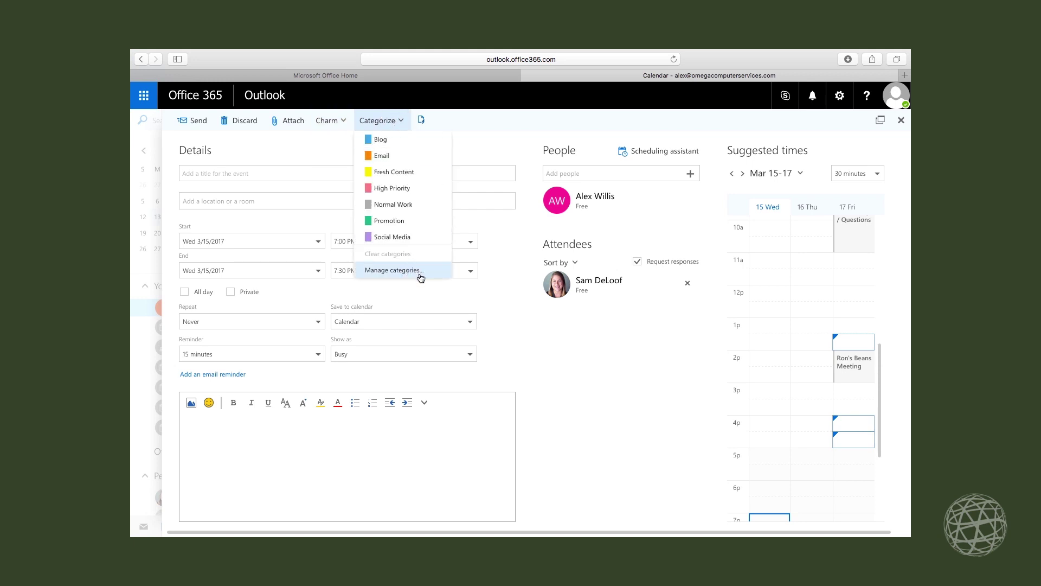
{"action": "left_click", "coordinate": [477, 146]}
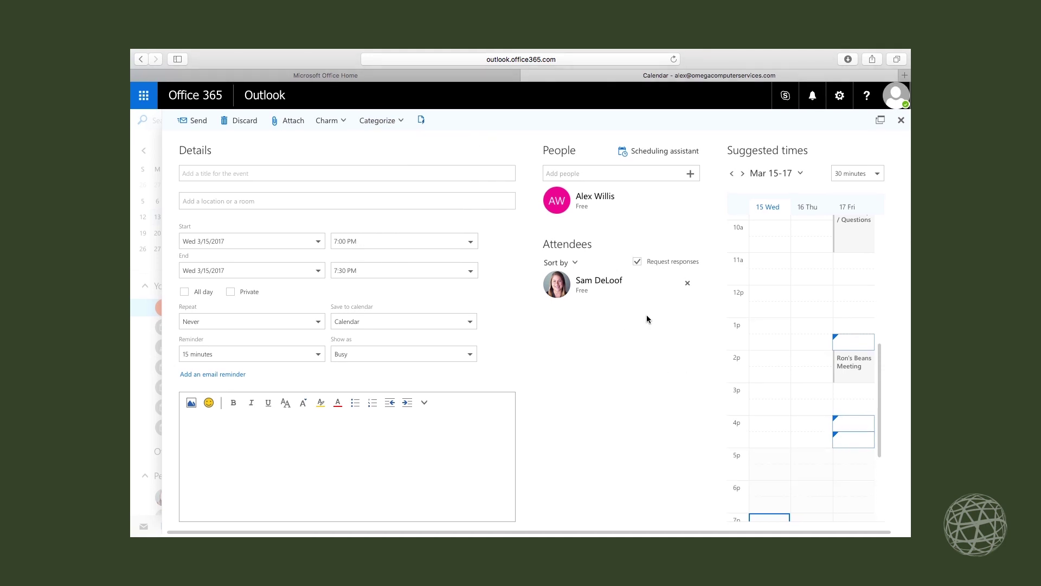
{"action": "left_click", "coordinate": [907, 127]}
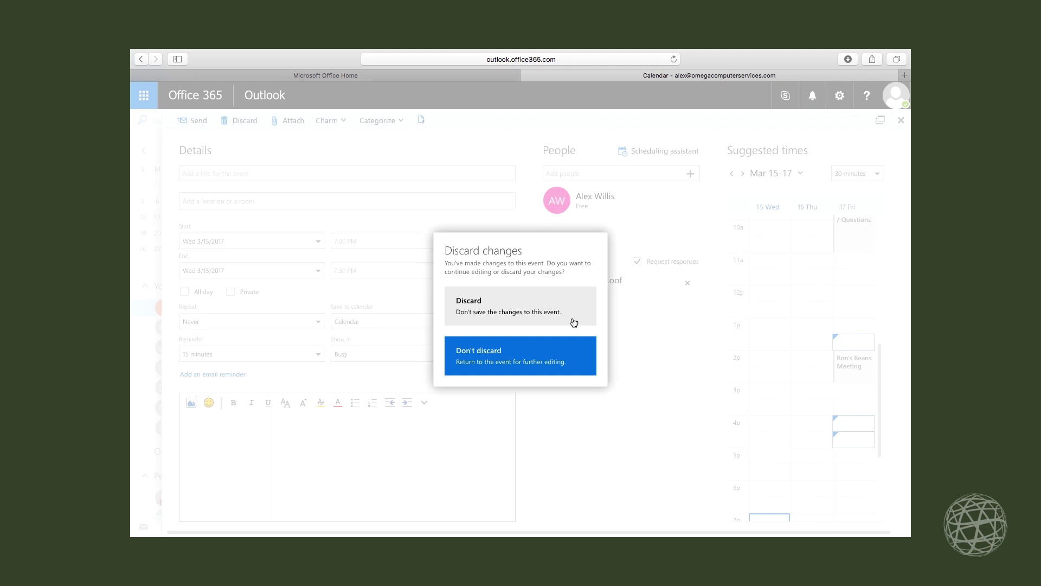
{"action": "left_click", "coordinate": [557, 313]}
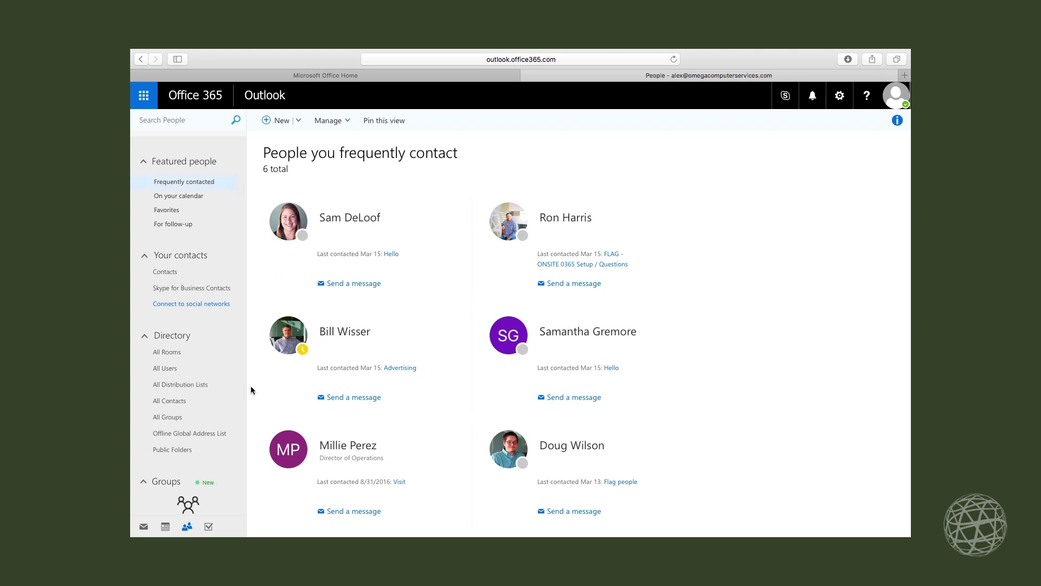
Look over the People page's contact and directory lists and its options for creating and managing contacts
{"action": "scroll", "coordinate": [217, 344], "scroll_direction": "down", "scroll_amount": 1}
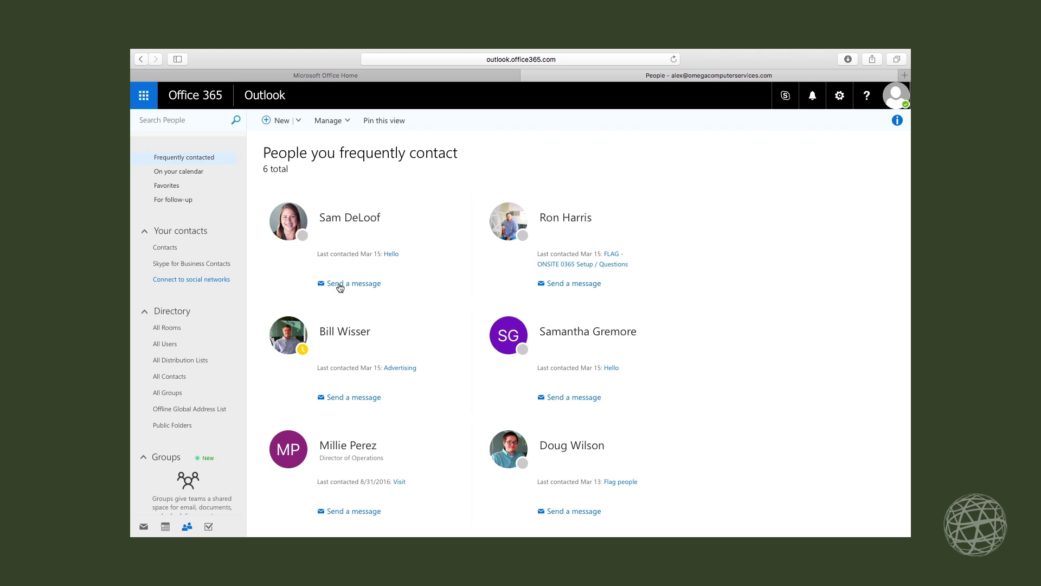
{"action": "scroll", "coordinate": [230, 372], "scroll_direction": "down", "scroll_amount": 2}
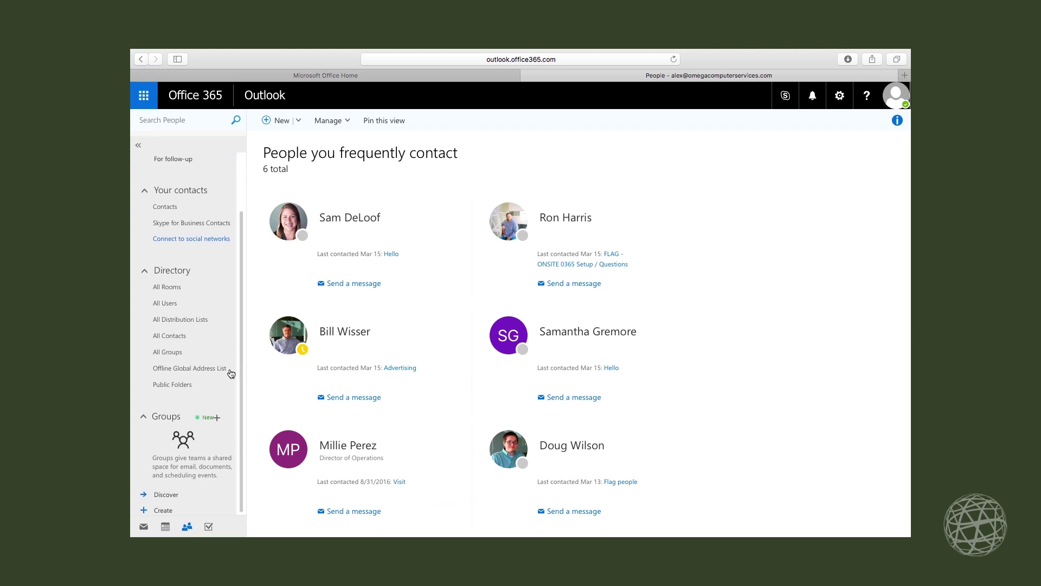
{"action": "left_click", "coordinate": [300, 120]}
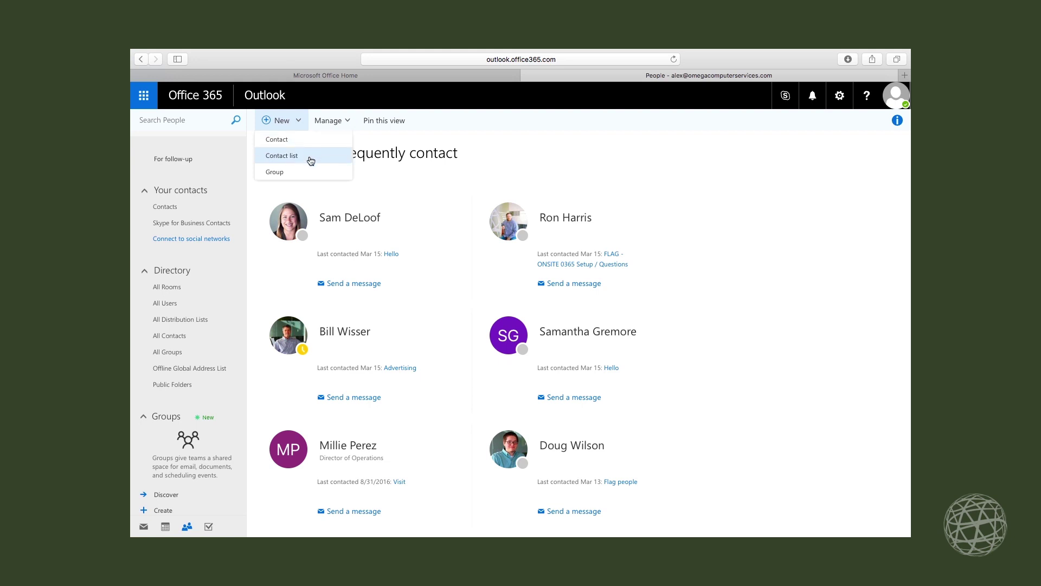
{"action": "left_click", "coordinate": [345, 121]}
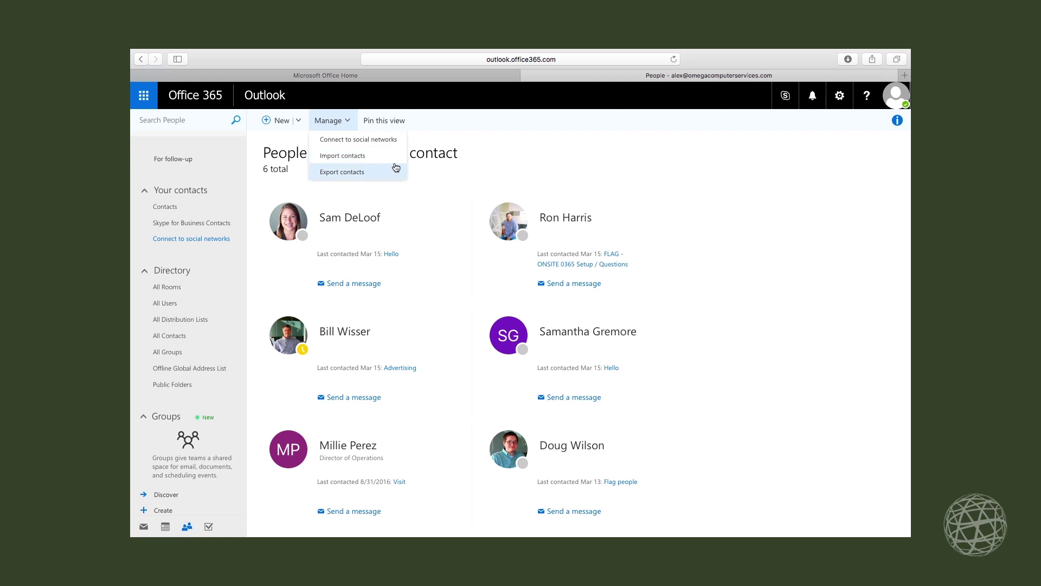
{"action": "left_click", "coordinate": [462, 158]}
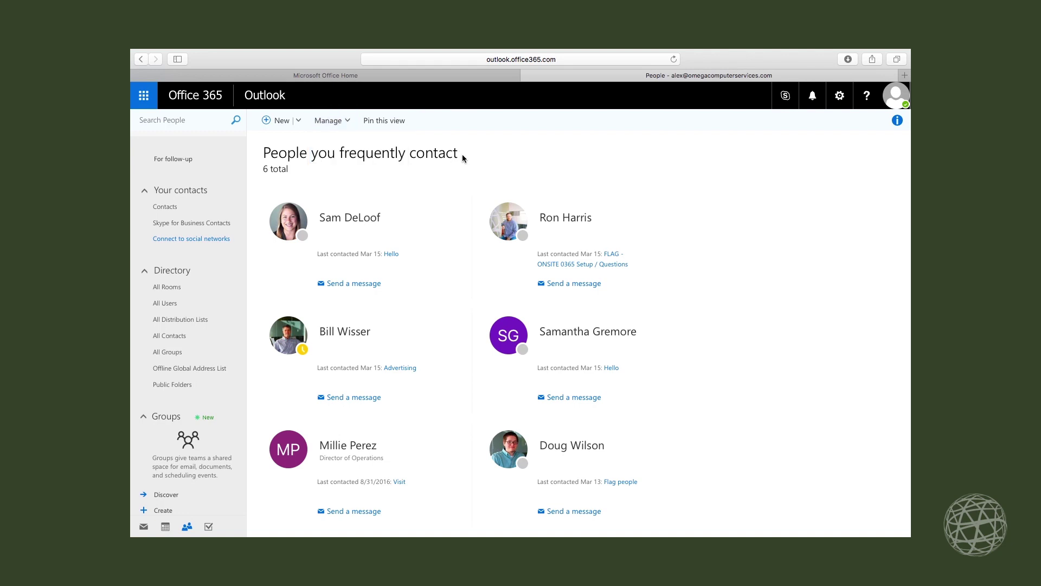
Open a blank new contact form and look over its name, email, phone and further fields
{"action": "left_click", "coordinate": [271, 124]}
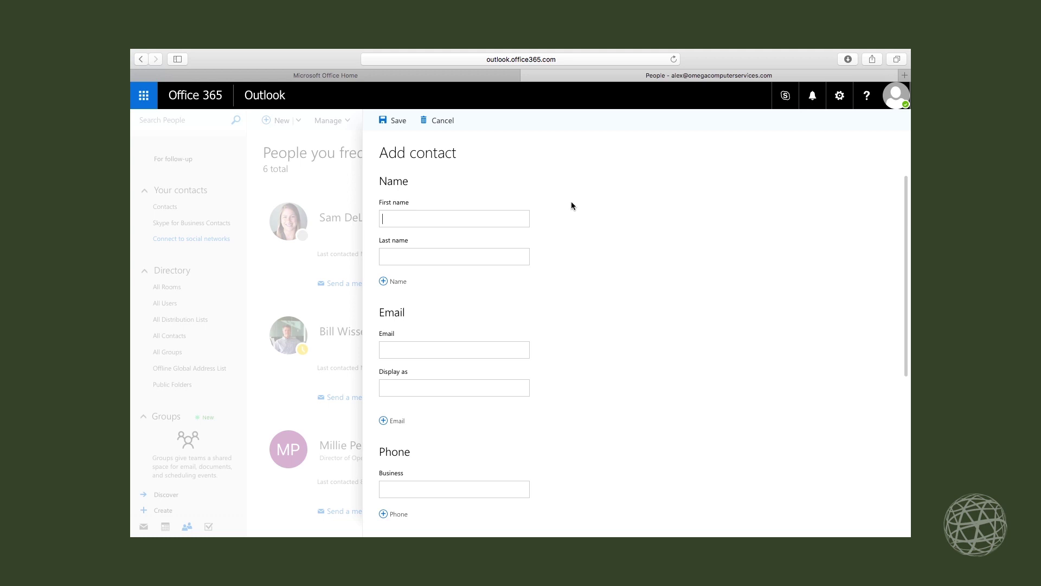
{"action": "scroll", "coordinate": [571, 206], "scroll_direction": "down", "scroll_amount": 1}
{"action": "scroll", "coordinate": [571, 205], "scroll_direction": "down", "scroll_amount": 5}
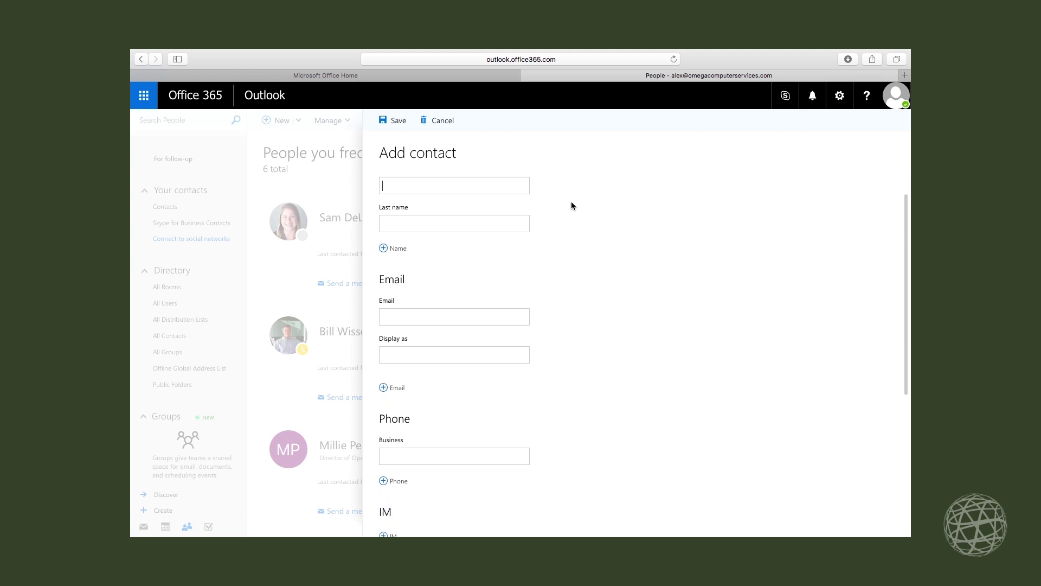
{"action": "scroll", "coordinate": [571, 206], "scroll_direction": "up", "scroll_amount": 5}
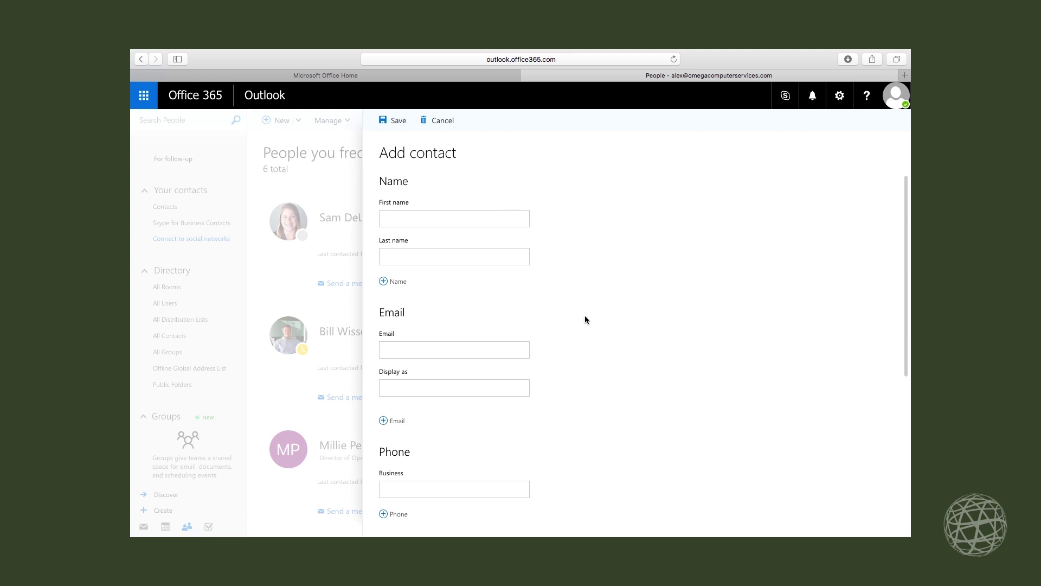
Look over the blank contact form from the name fields through phone, IM, work, address and notes, discarding the contact
{"action": "scroll", "coordinate": [483, 265], "scroll_direction": "down", "scroll_amount": 1}
{"action": "scroll", "coordinate": [483, 266], "scroll_direction": "up", "scroll_amount": 1}
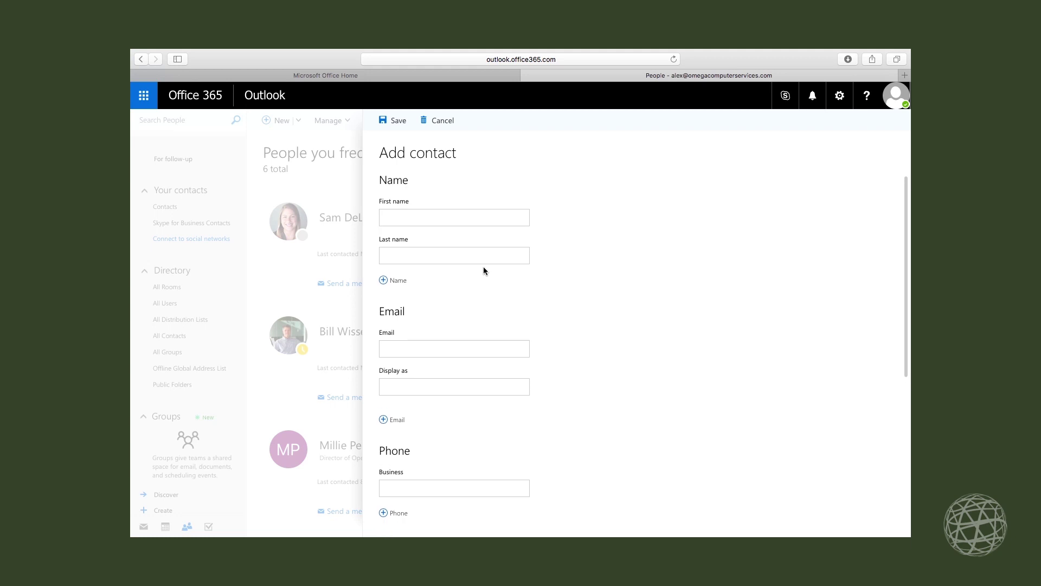
{"action": "left_click", "coordinate": [421, 214]}
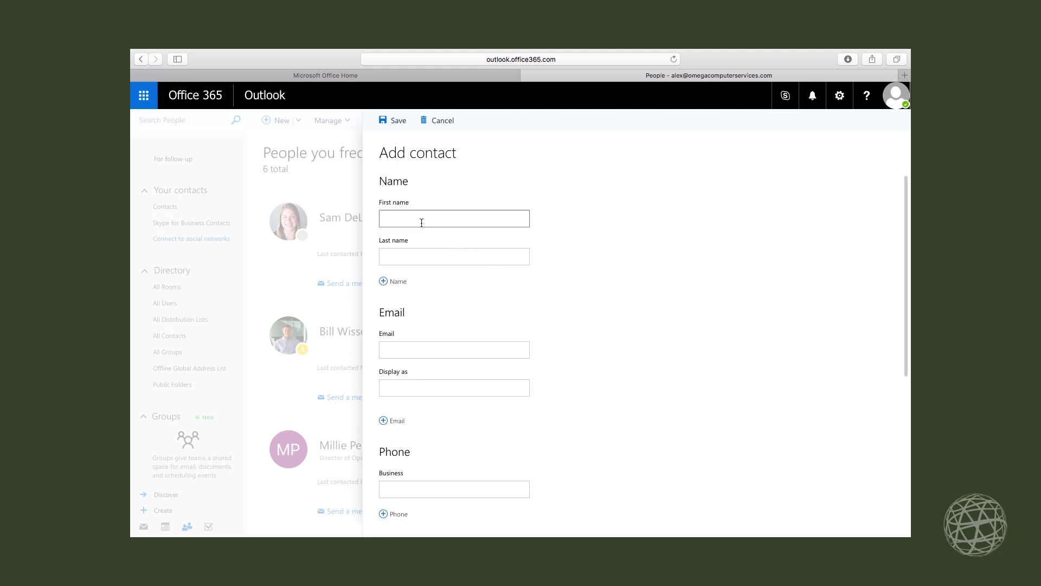
{"action": "scroll", "coordinate": [559, 356], "scroll_direction": "down", "scroll_amount": 1}
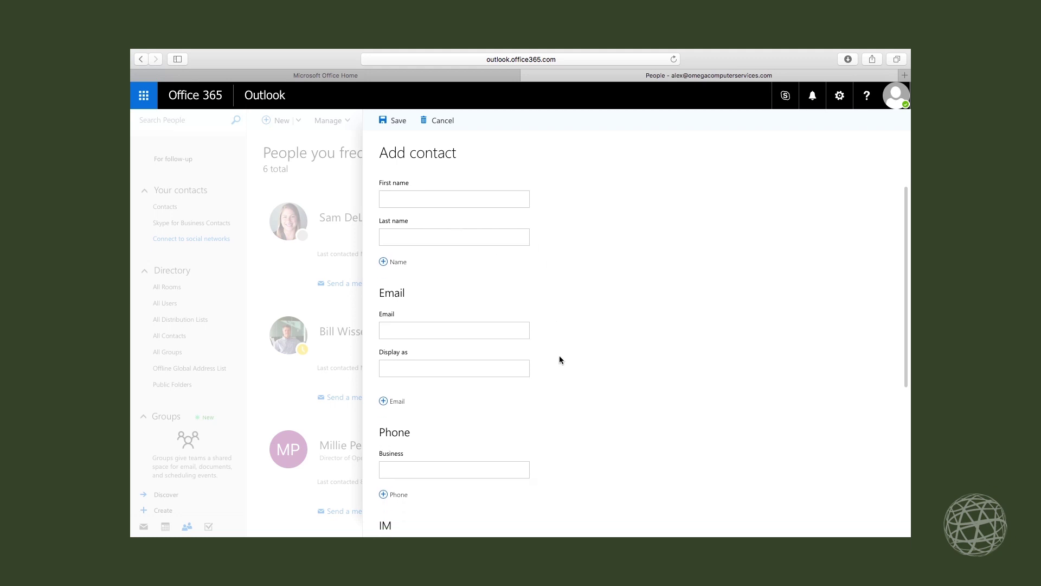
{"action": "scroll", "coordinate": [596, 391], "scroll_direction": "down", "scroll_amount": 8}
{"action": "scroll", "coordinate": [596, 391], "scroll_direction": "down", "scroll_amount": 3}
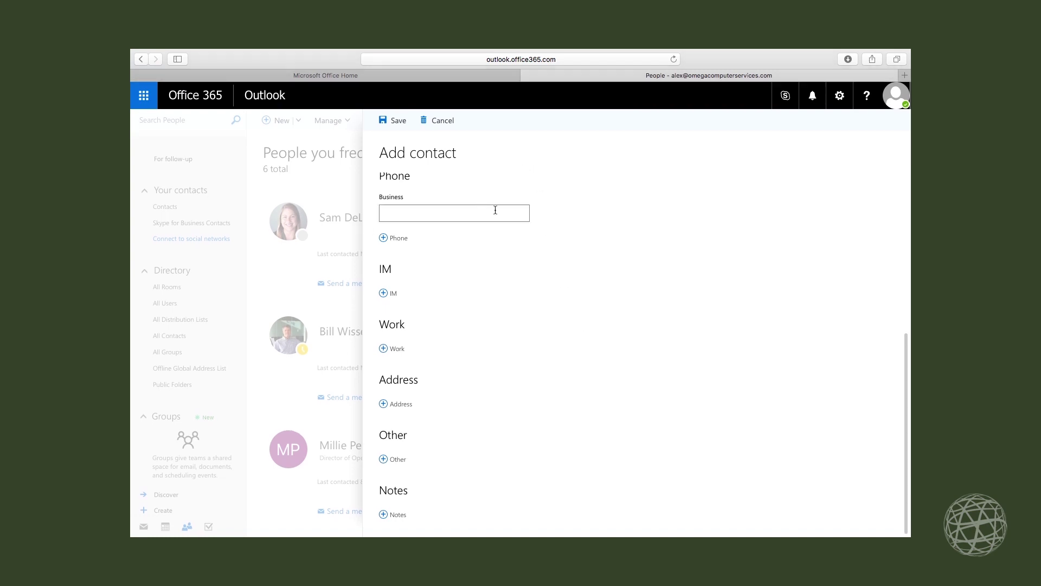
{"action": "left_click", "coordinate": [450, 123]}
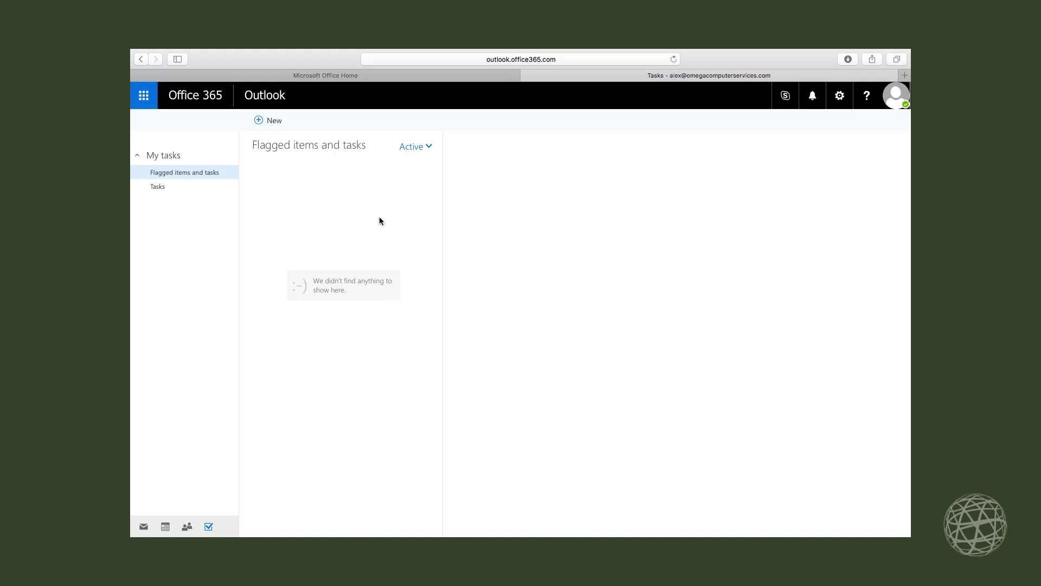
Start a new task with the contact's first name followed by "email tomorrow" as its subject, due Thu 3/16/2017
{"action": "left_click", "coordinate": [275, 122]}
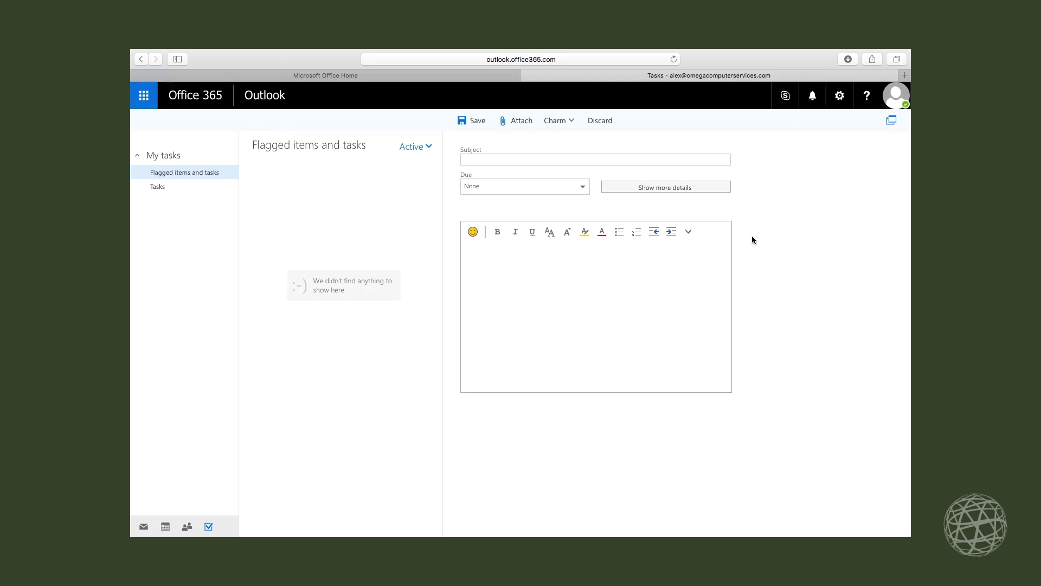
{"action": "type", "text": "Sam email tomorrow"}
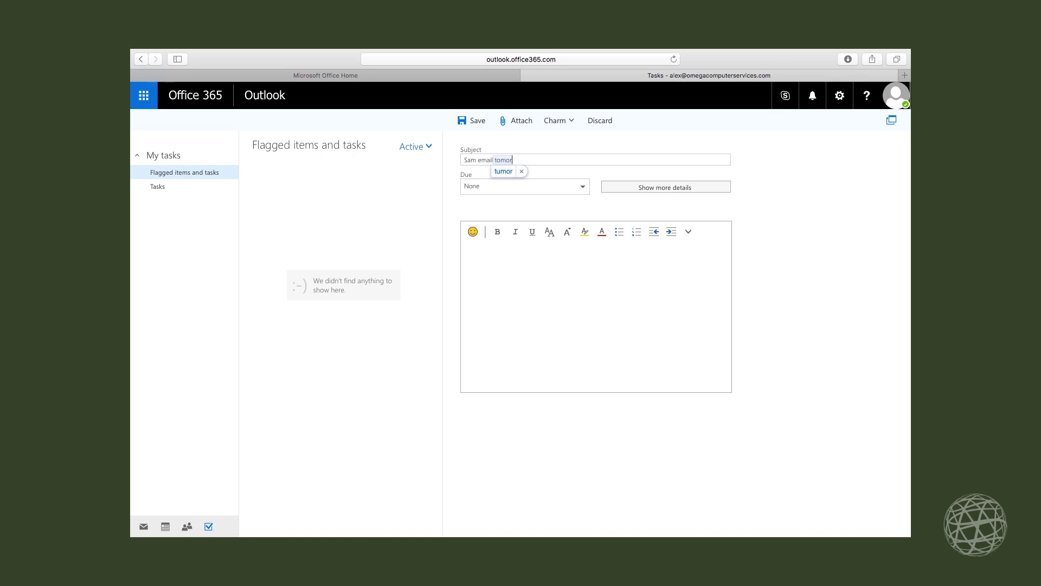
{"action": "left_click", "coordinate": [574, 189]}
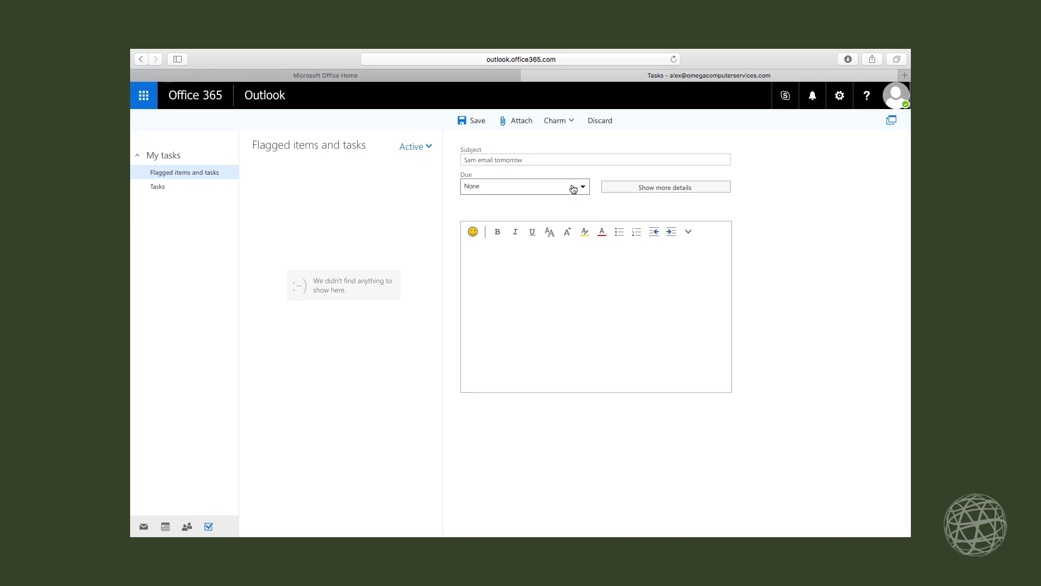
{"action": "left_click", "coordinate": [540, 279]}
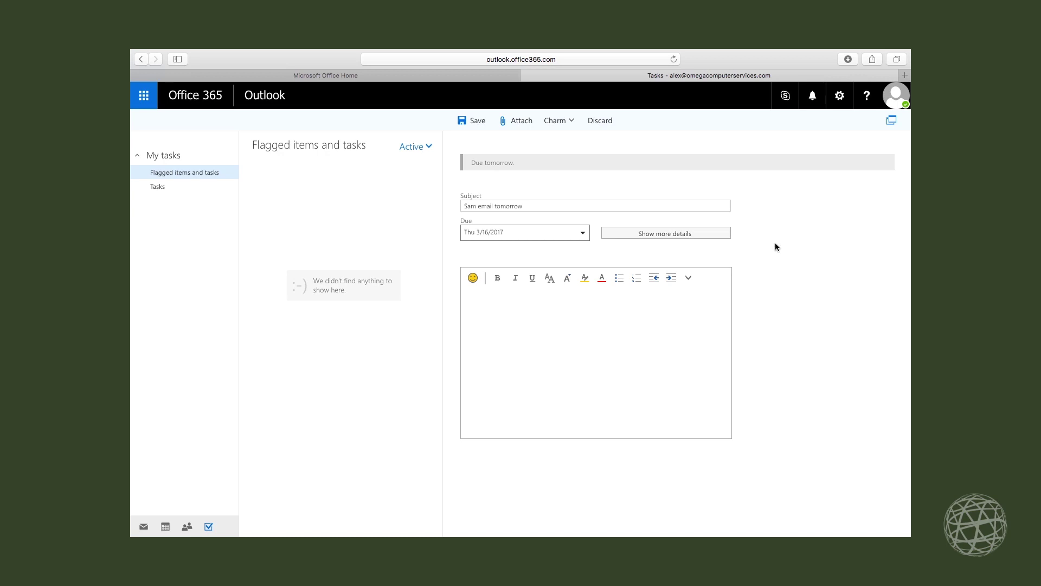
Save the new task after reviewing its additional details and notes area, and open the Tasks list
{"action": "left_click", "coordinate": [719, 233]}
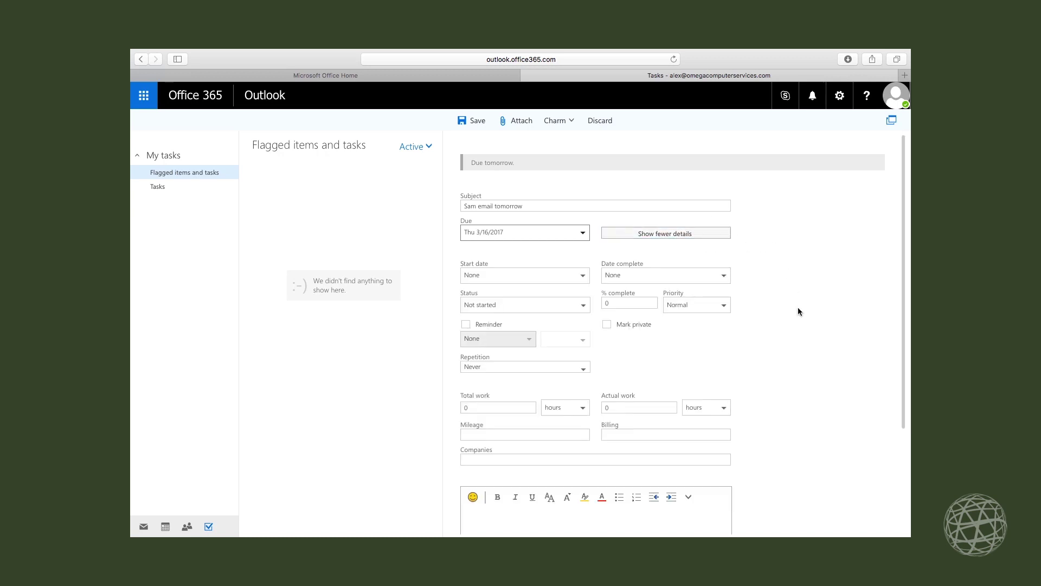
{"action": "scroll", "coordinate": [798, 308], "scroll_direction": "down", "scroll_amount": 5}
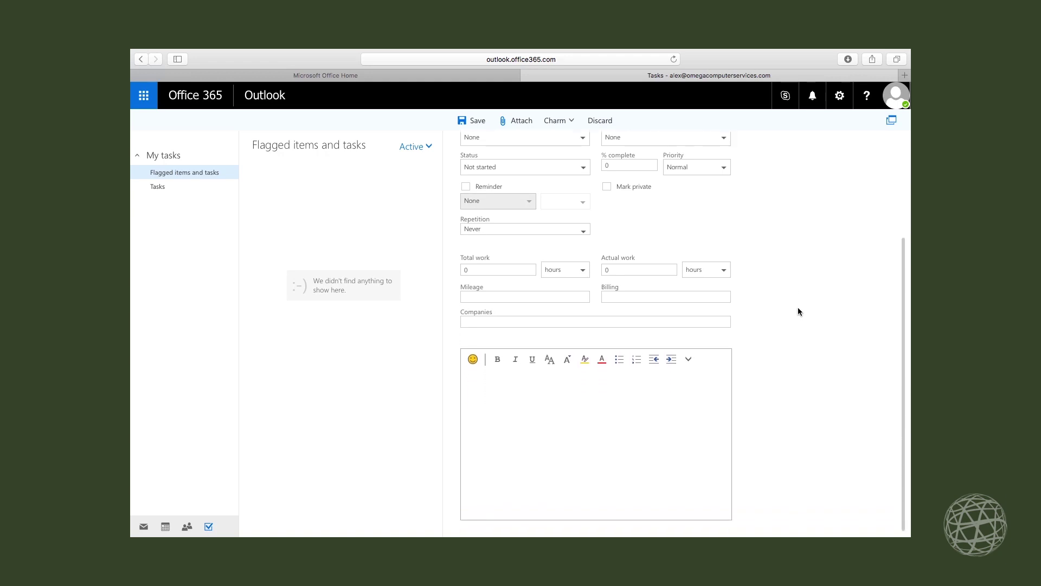
{"action": "left_click", "coordinate": [540, 417]}
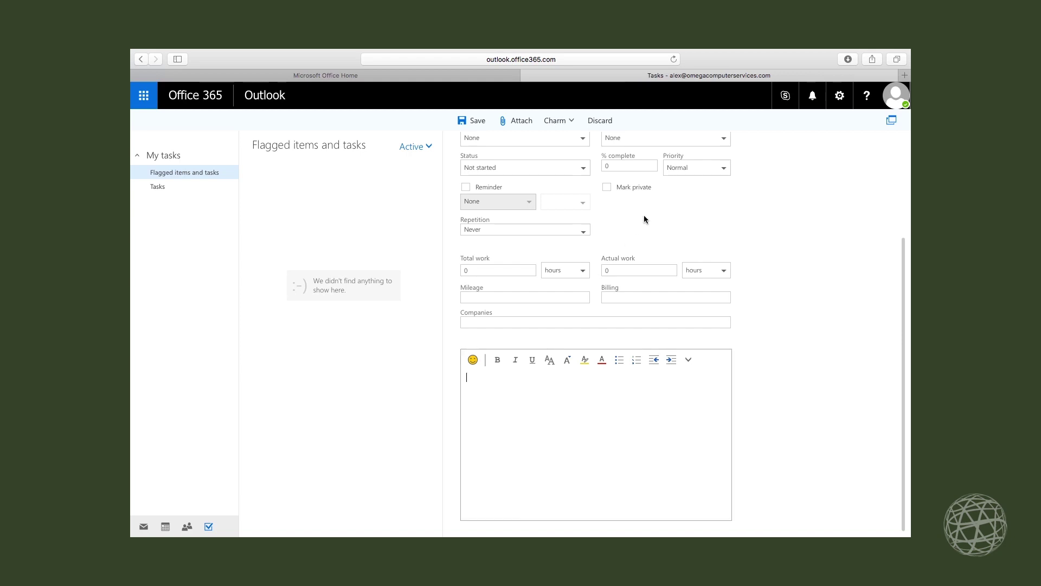
{"action": "left_click", "coordinate": [472, 121]}
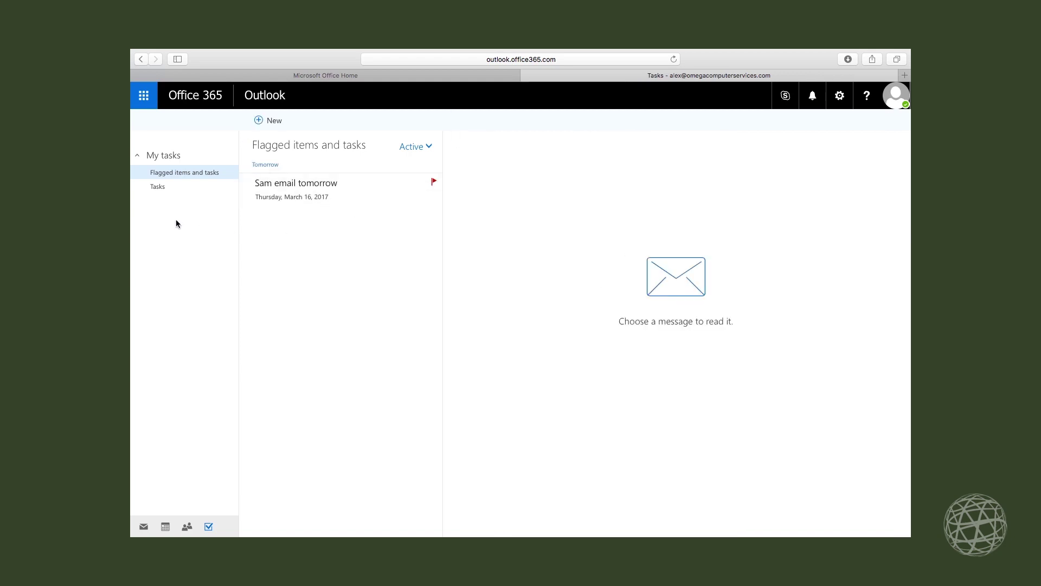
{"action": "left_click", "coordinate": [180, 190]}
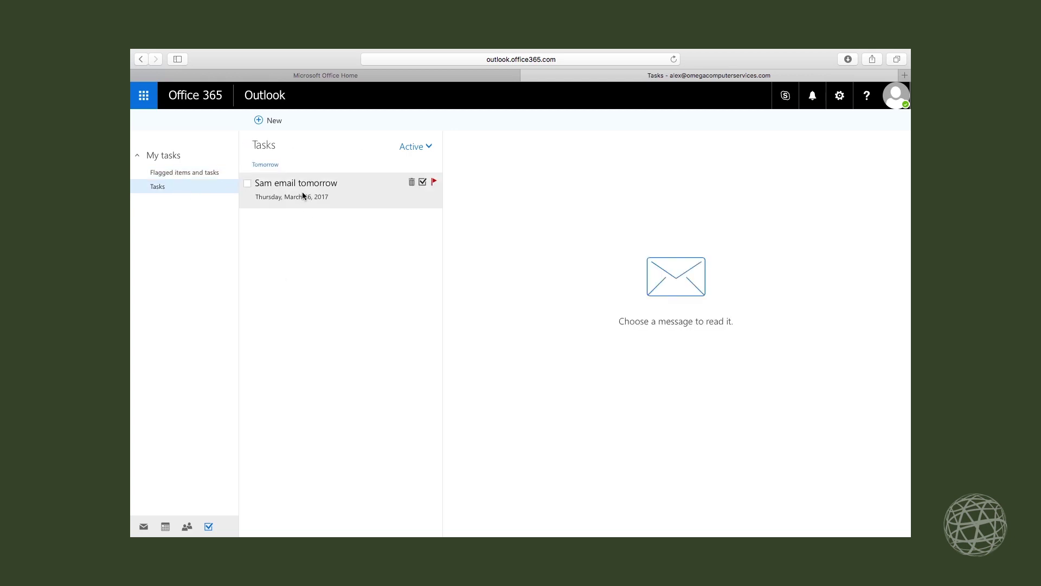